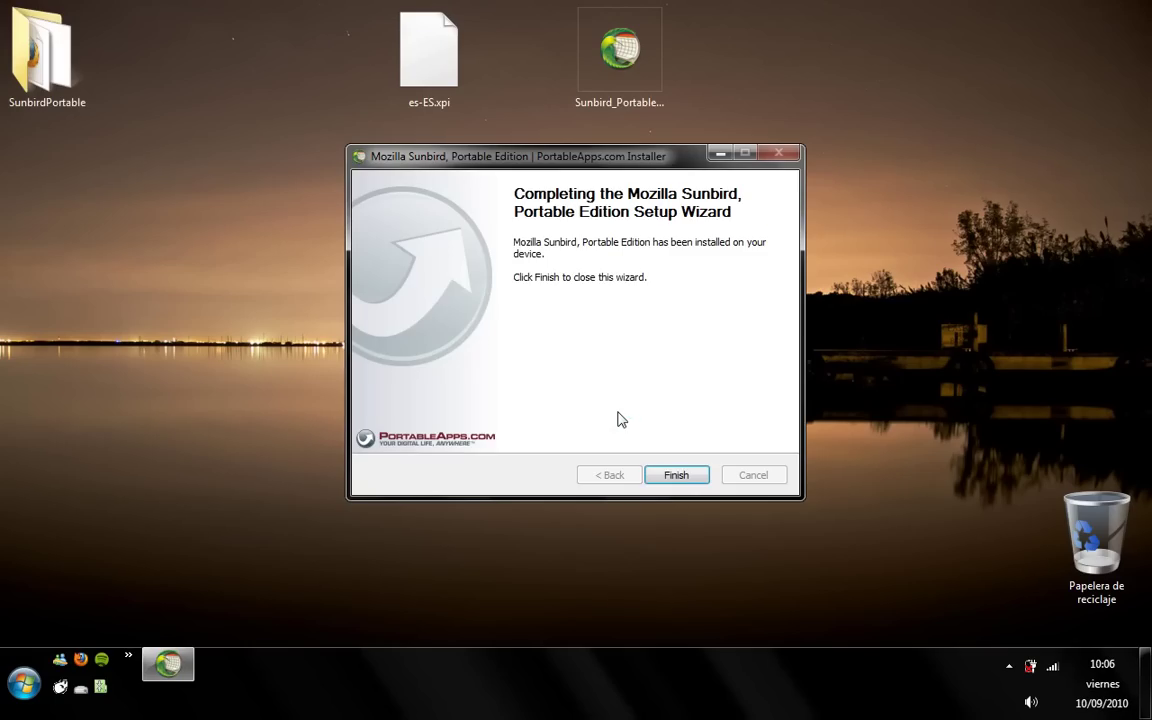
Step: Close the finished installer and launch SunbirdPortable from the SunbirdPortable folder on the desktop
{"action": "left_click", "coordinate": [677, 477]}
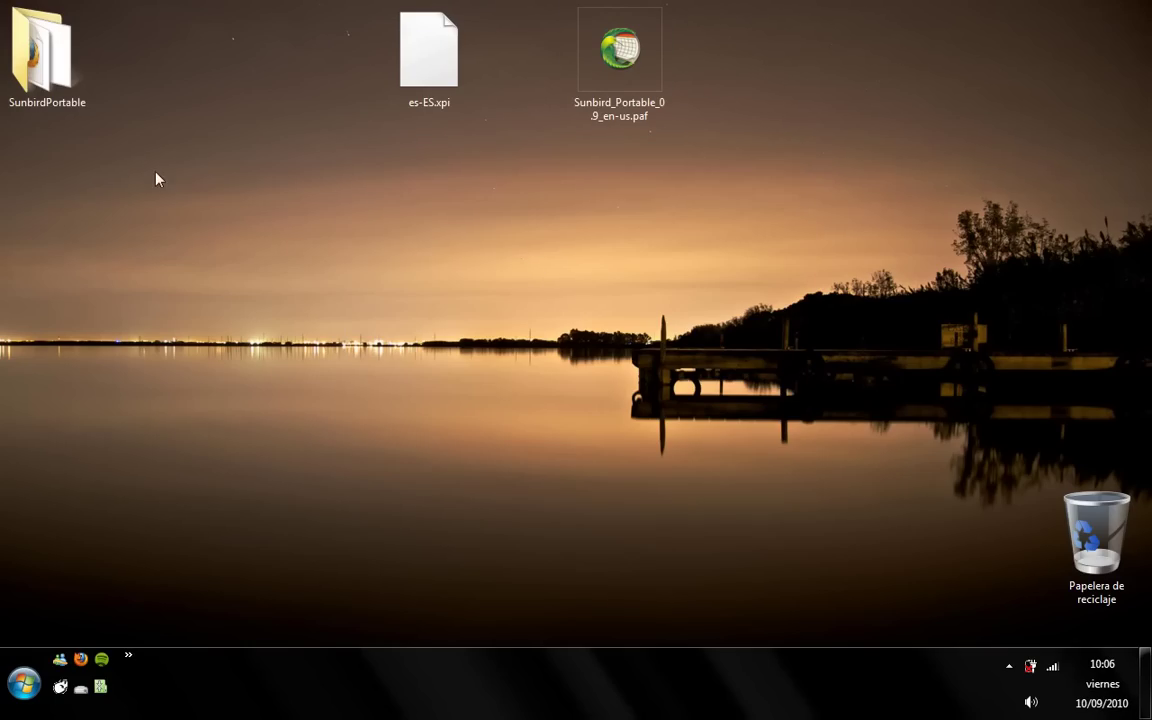
{"action": "double_click", "coordinate": [64, 80]}
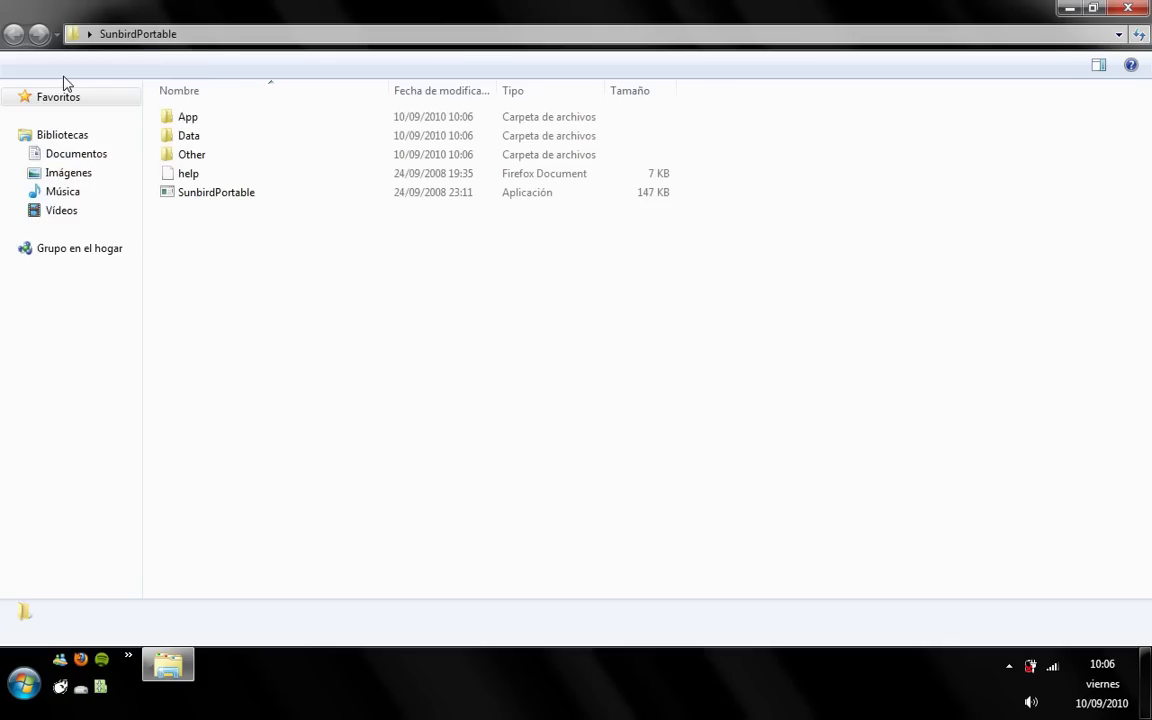
{"action": "left_click", "coordinate": [237, 195]}
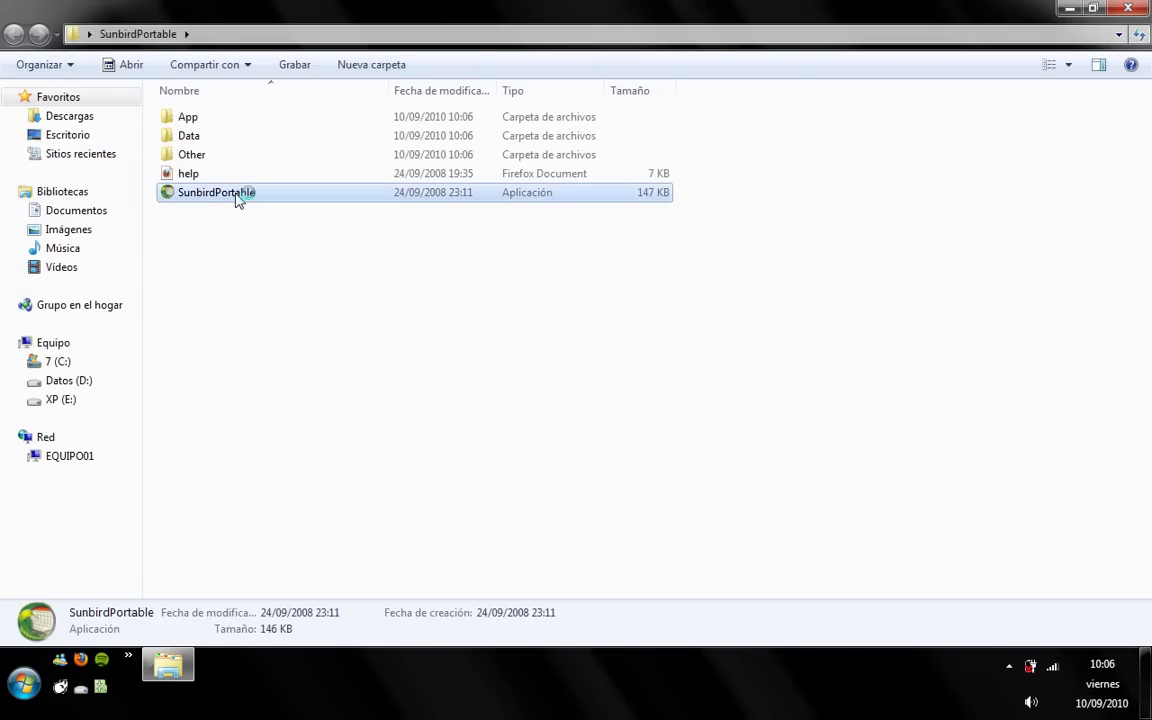
{"action": "double_click", "coordinate": [238, 196]}
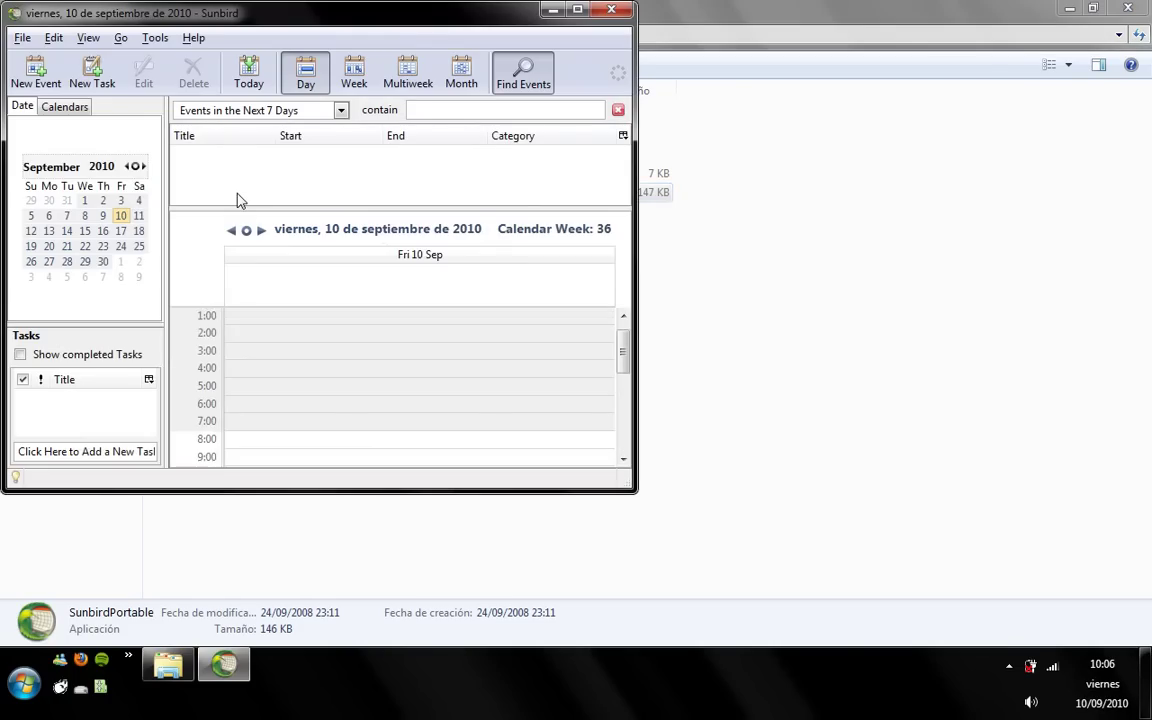
Step: Install the es-ES.xpi language pack from the desktop through the add-ons manager and restart Sunbird
{"action": "left_click_drag", "start_coordinate": [258, 14], "coordinate": [598, 54]}
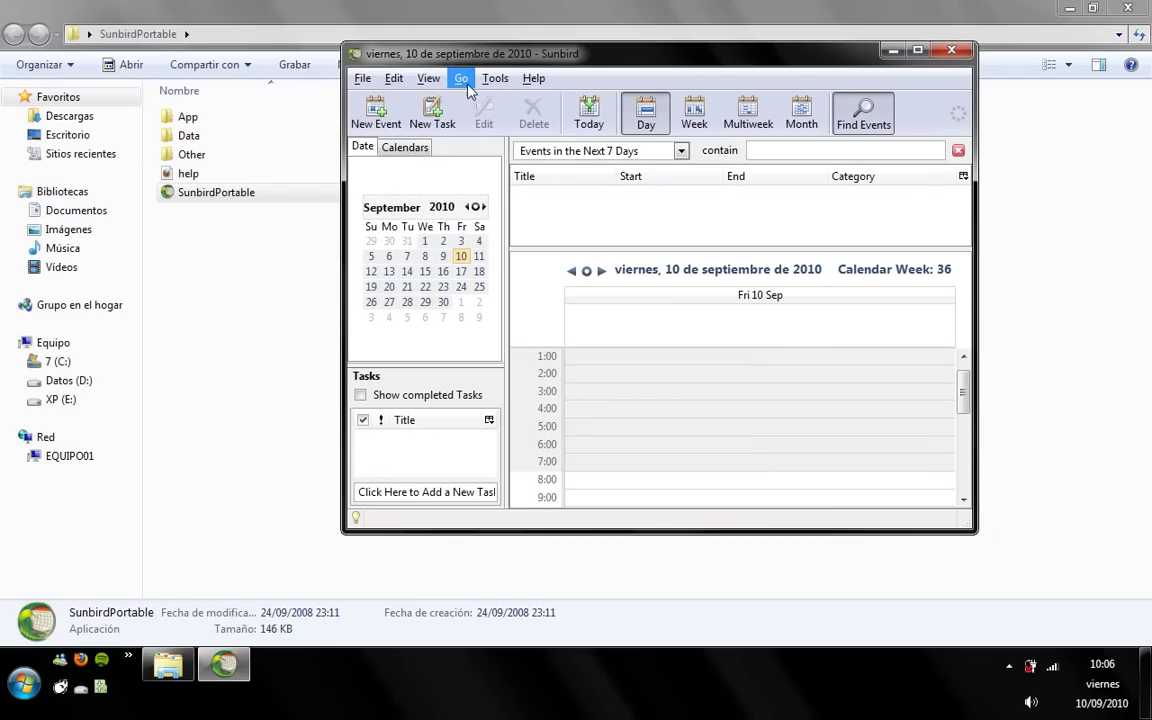
{"action": "left_click", "coordinate": [497, 80]}
{"action": "left_click", "coordinate": [505, 98]}
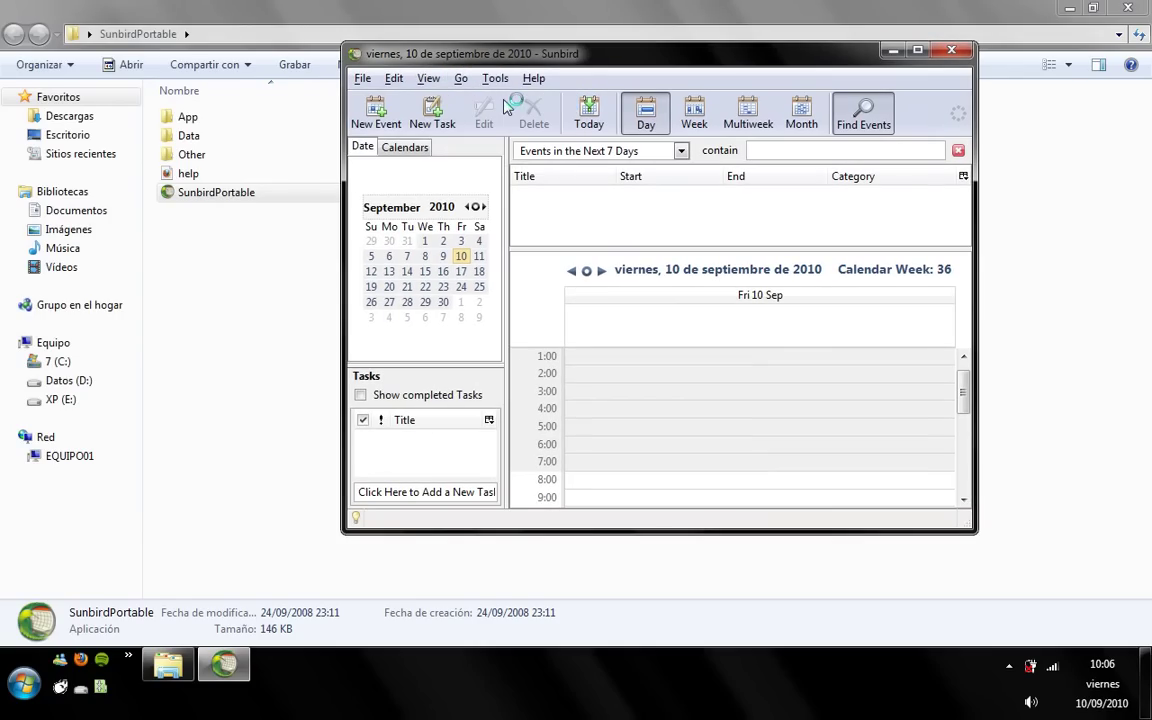
{"action": "left_click", "coordinate": [64, 324]}
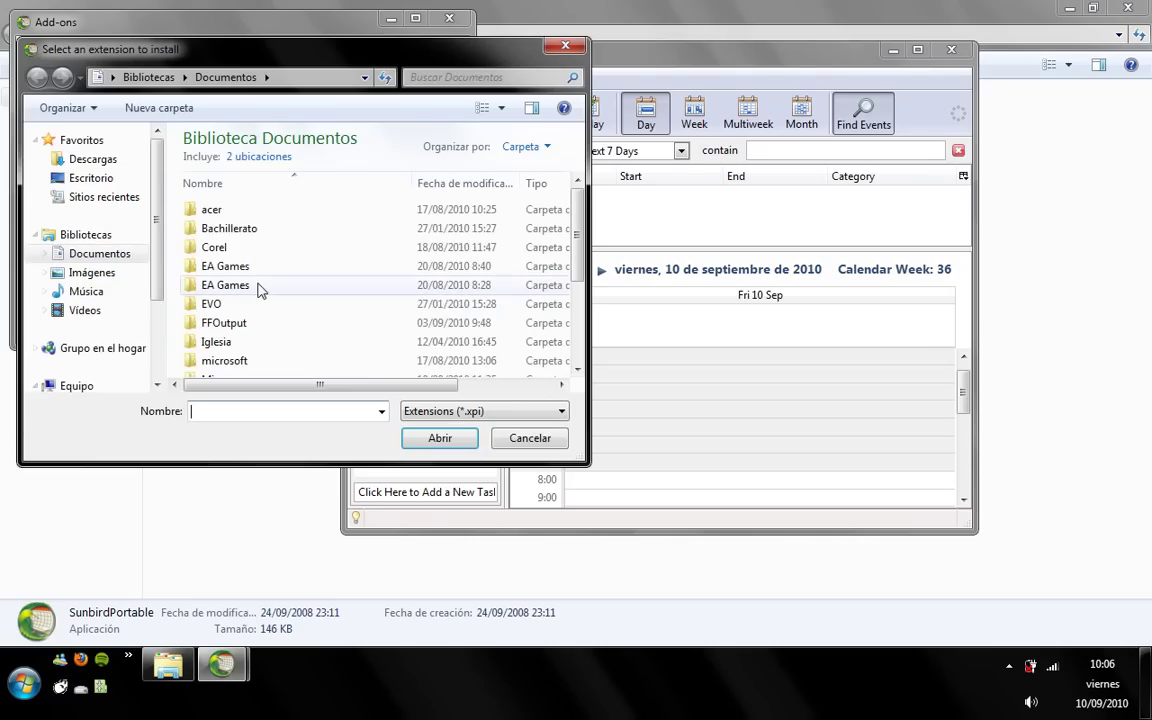
{"action": "left_click", "coordinate": [91, 177]}
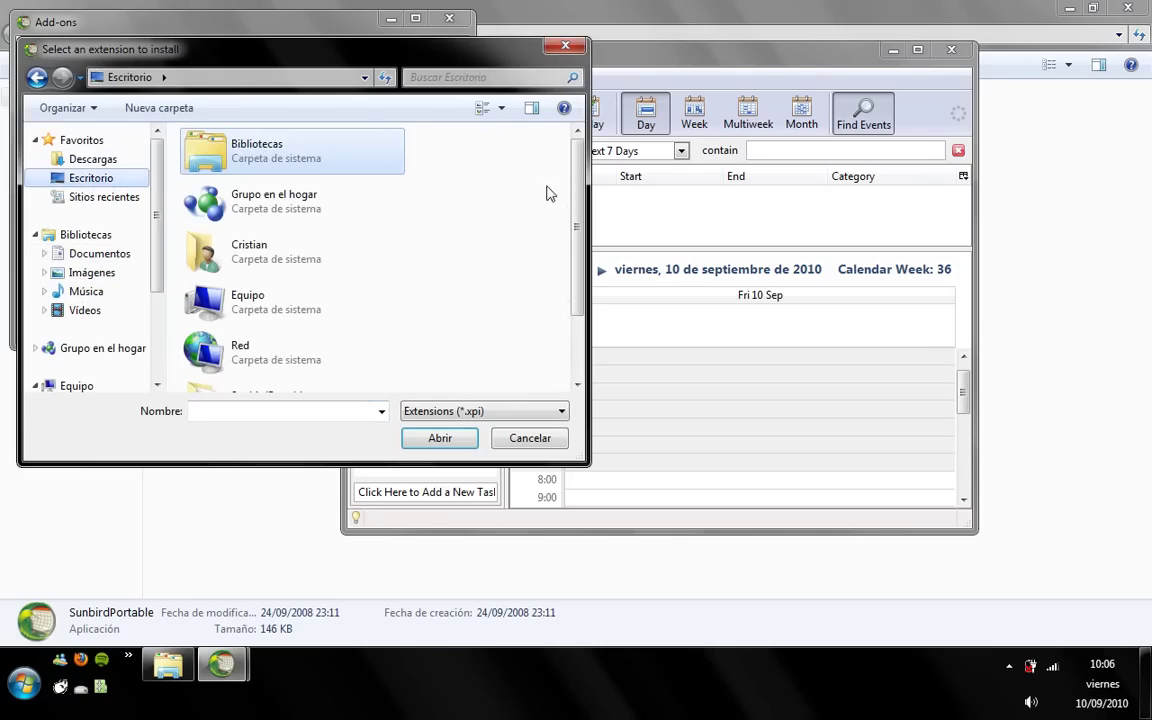
{"action": "left_click_drag", "start_coordinate": [583, 183], "coordinate": [579, 290]}
{"action": "left_click", "coordinate": [305, 372]}
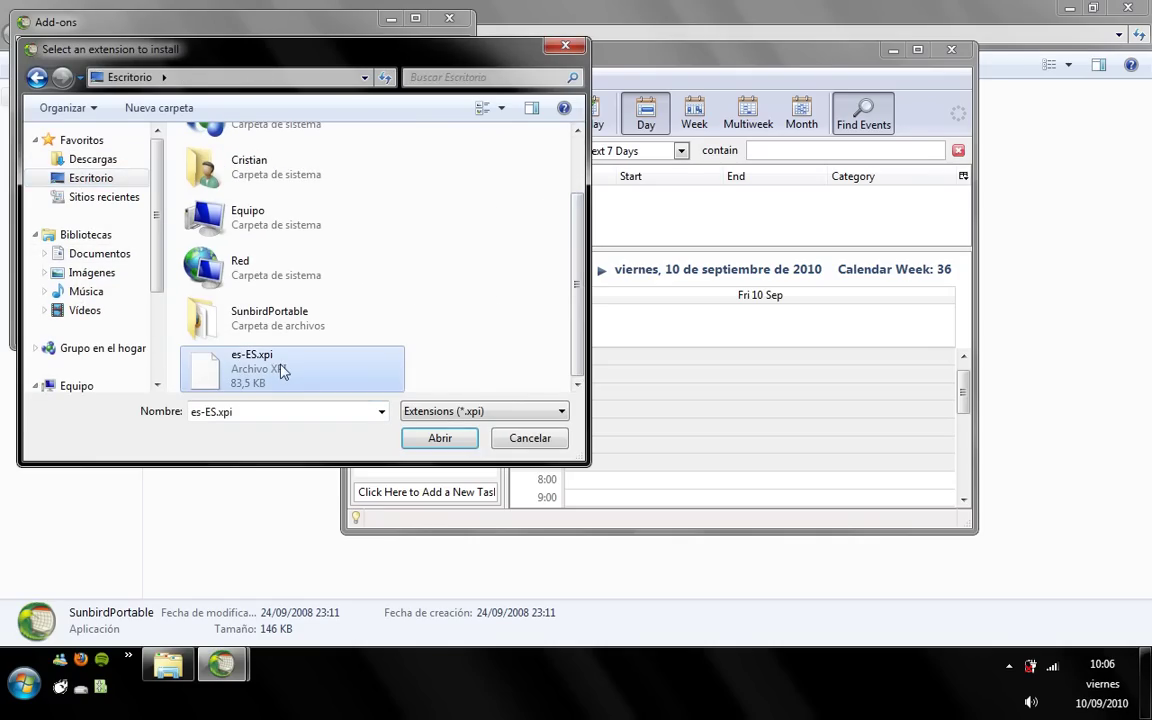
{"action": "double_click", "coordinate": [281, 371]}
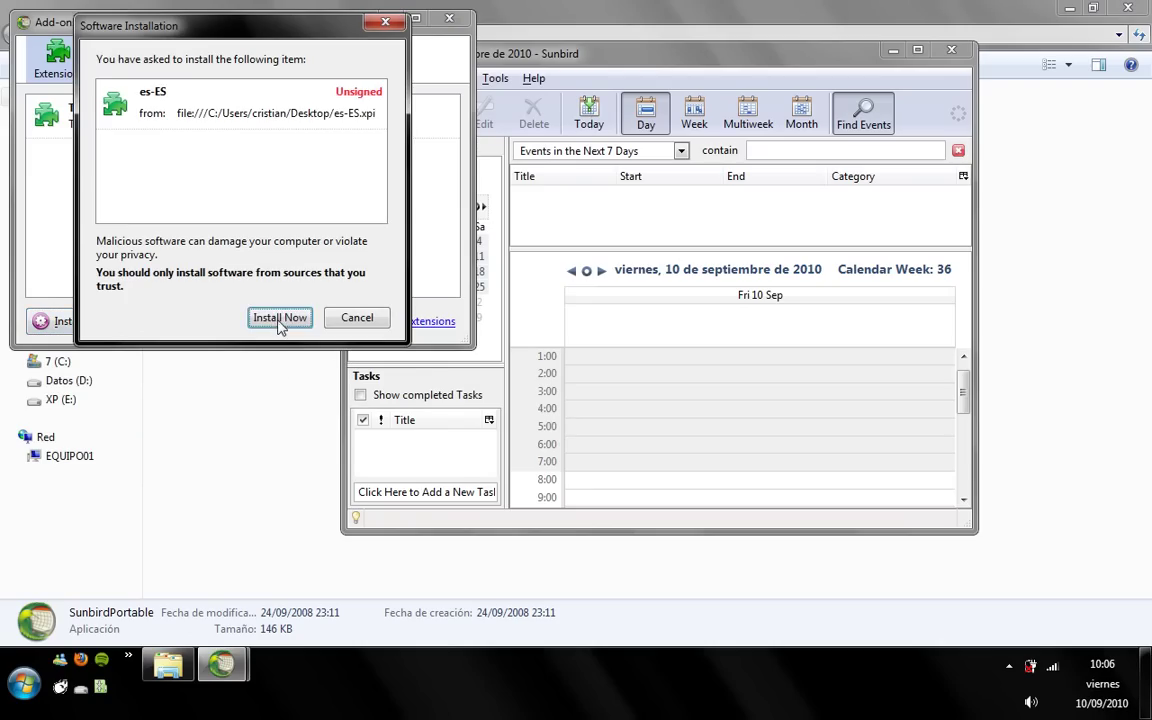
{"action": "left_click", "coordinate": [280, 319]}
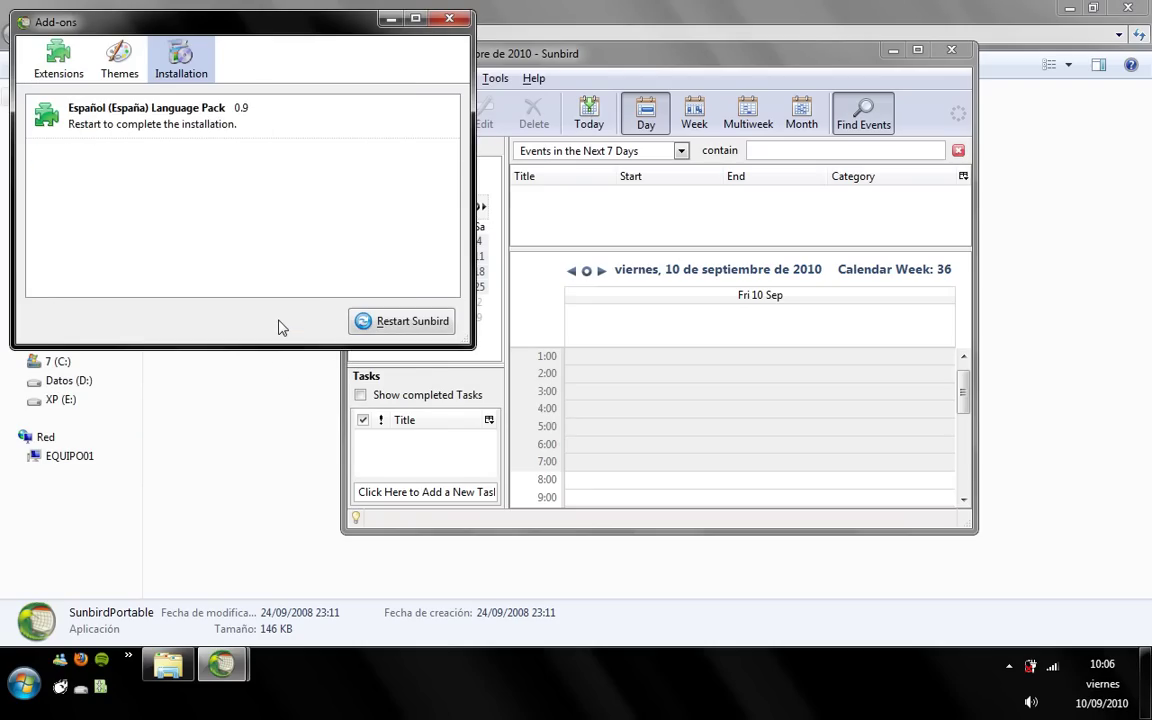
{"action": "left_click", "coordinate": [375, 321]}
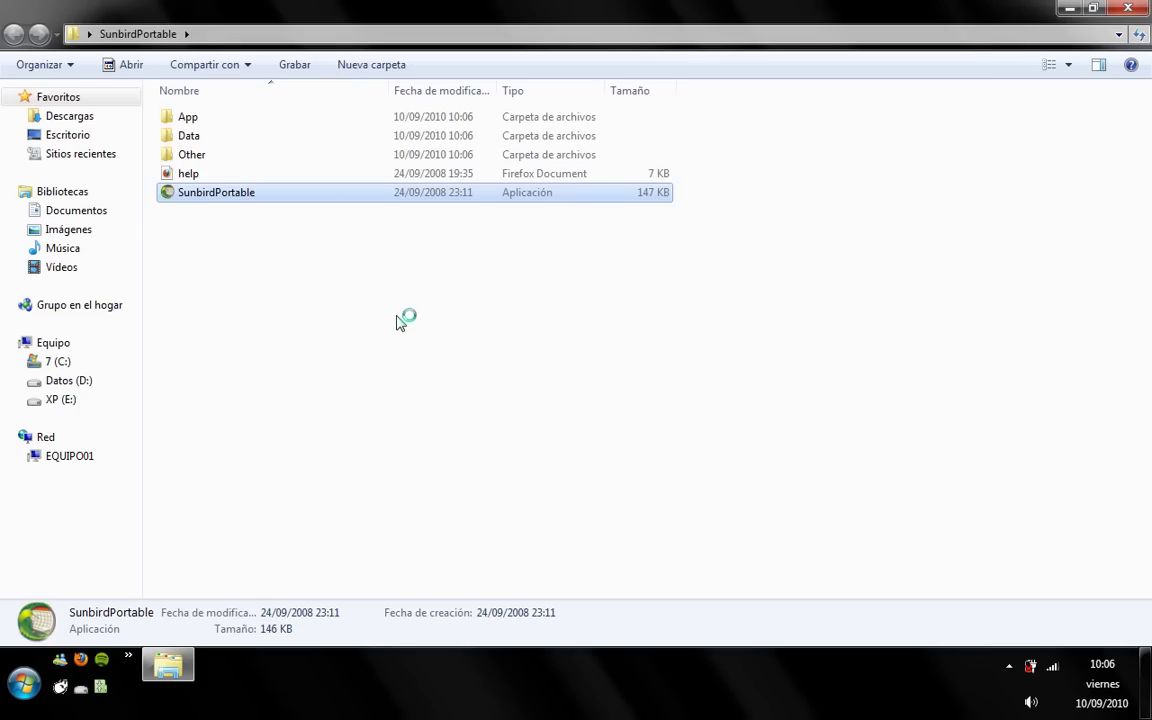
Step: Set the general.useragent.locale preference to es-ES in the advanced configuration editor
{"action": "left_click", "coordinate": [495, 78]}
{"action": "left_click", "coordinate": [519, 156]}
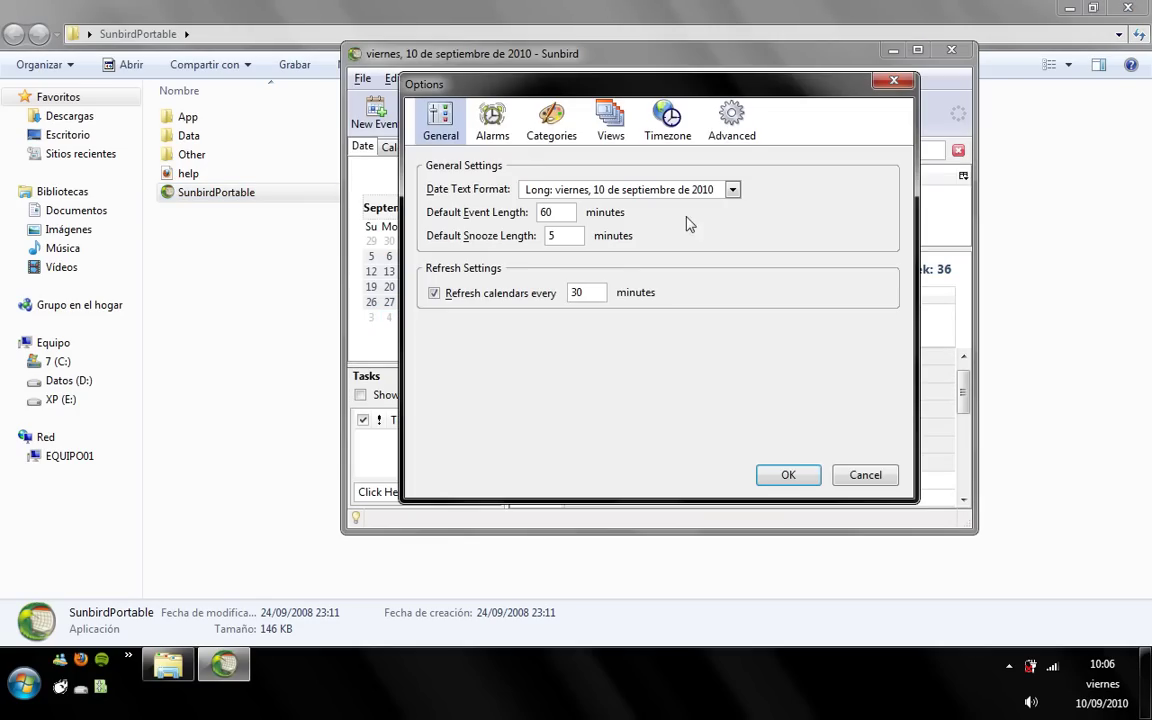
{"action": "left_click", "coordinate": [745, 138]}
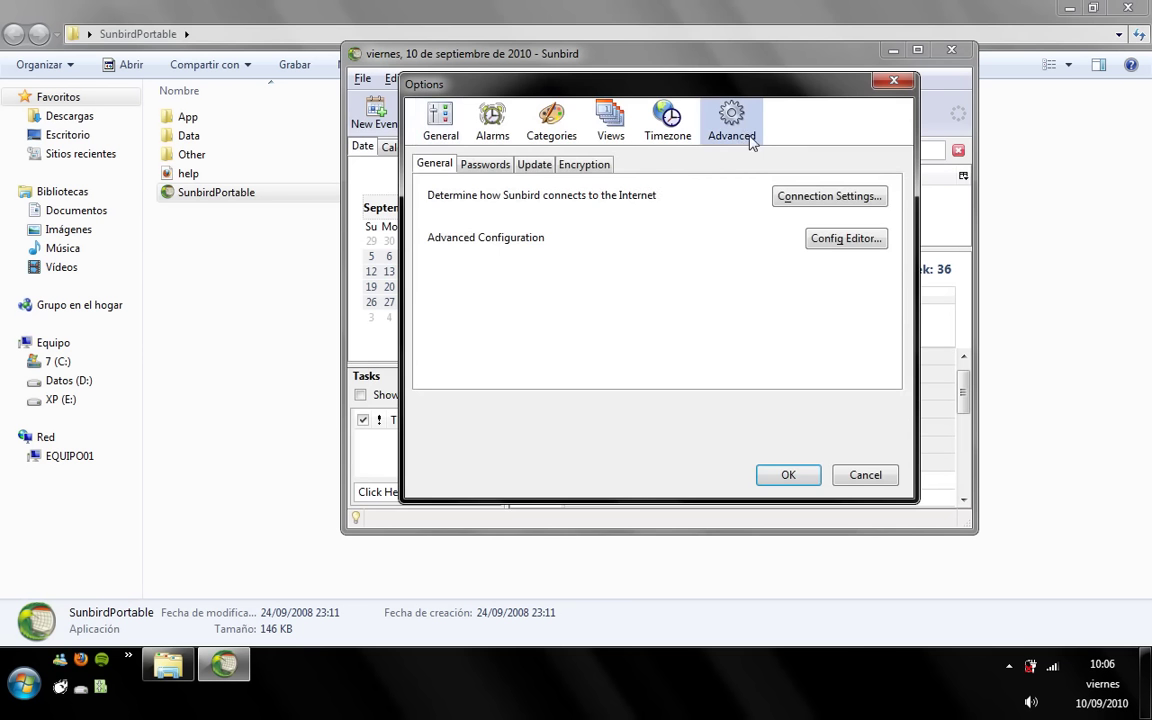
{"action": "left_click", "coordinate": [838, 241]}
{"action": "left_click_drag", "start_coordinate": [893, 205], "coordinate": [887, 373]}
{"action": "left_click", "coordinate": [367, 290]}
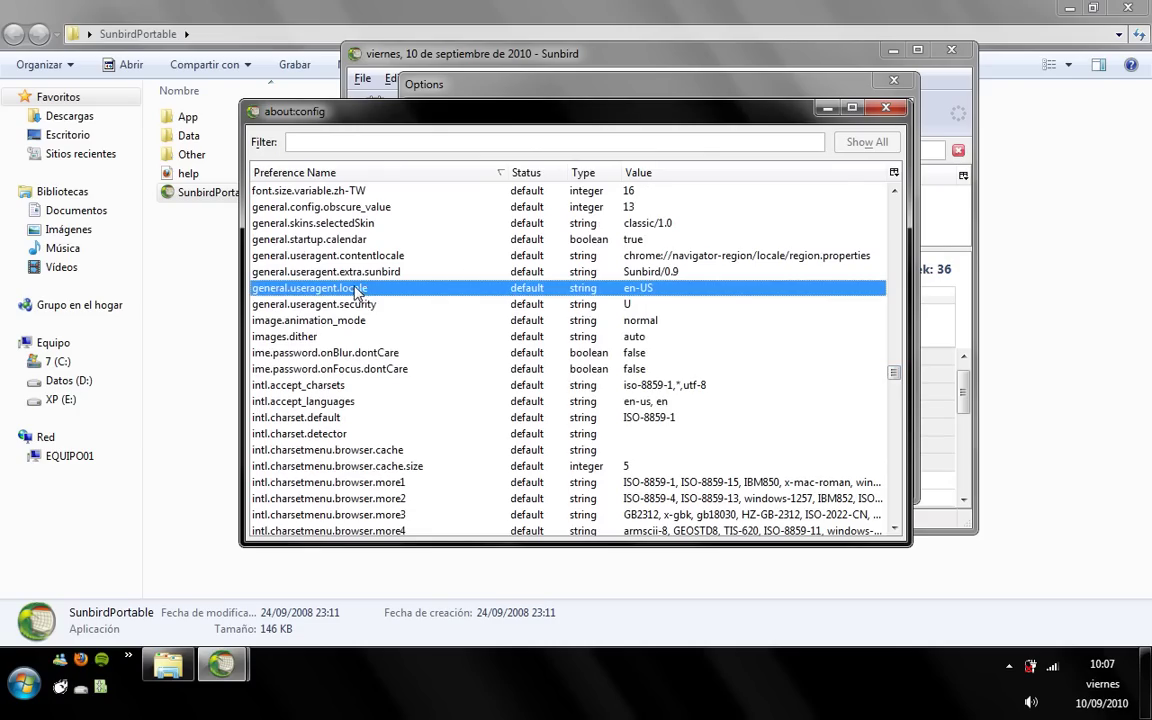
{"action": "right_click", "coordinate": [641, 298]}
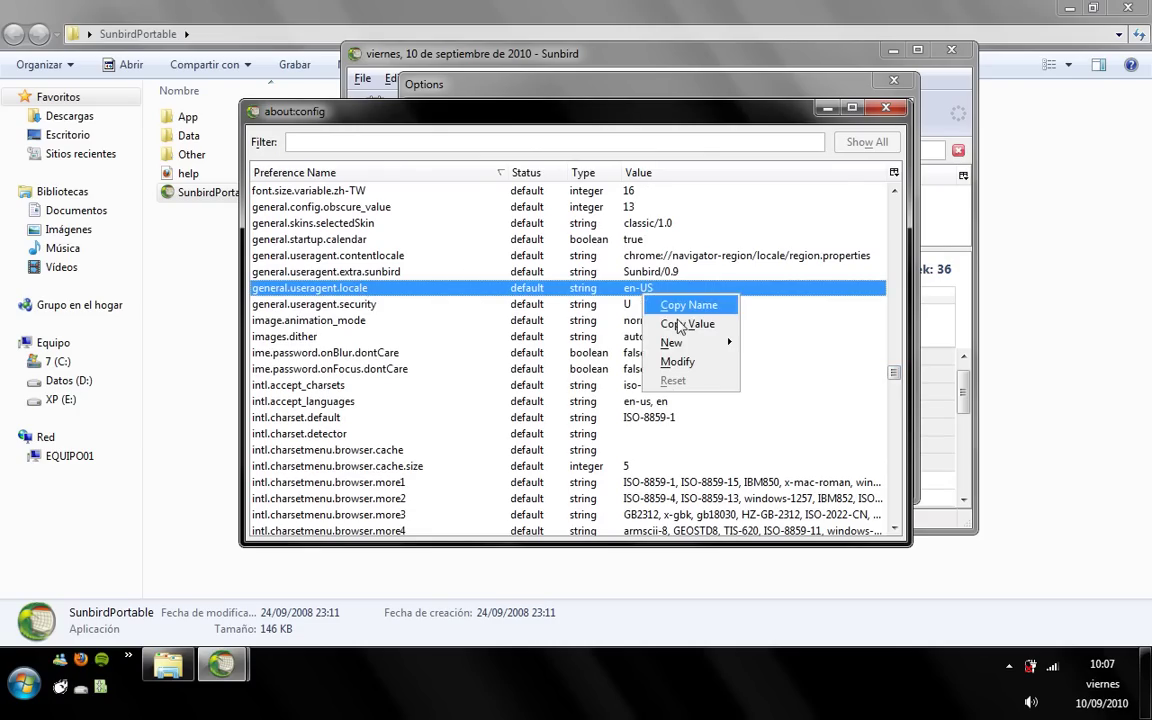
{"action": "left_click", "coordinate": [677, 362]}
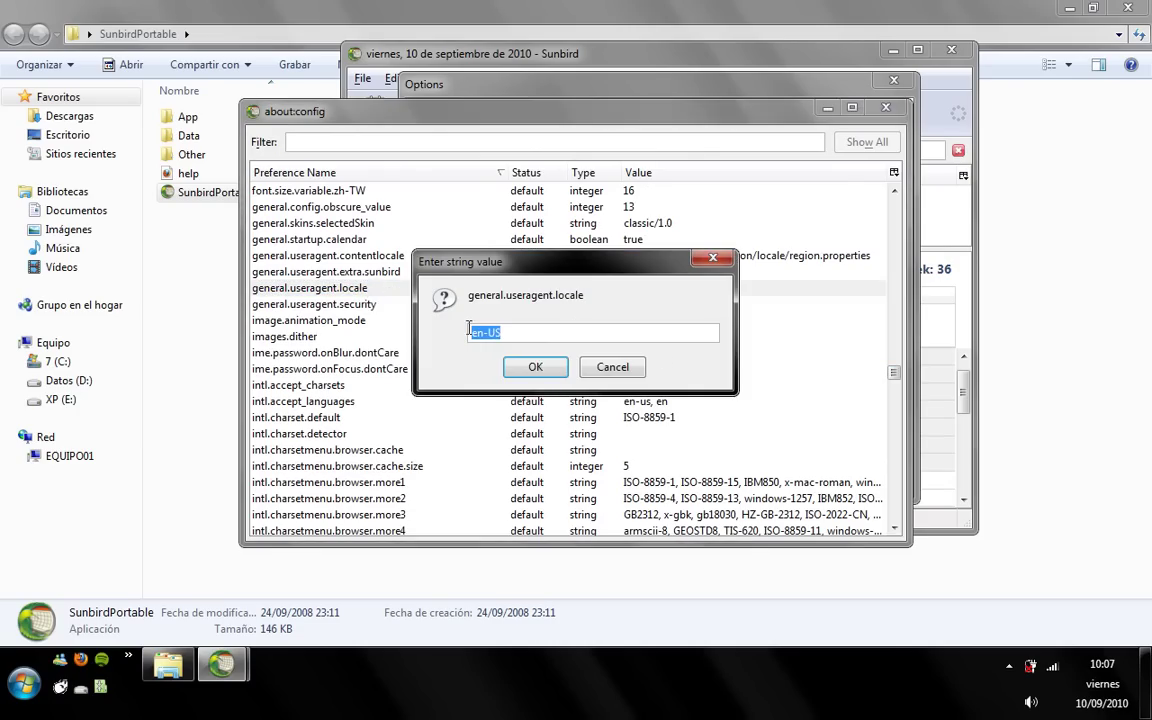
{"action": "type", "text": "es"}
{"action": "left_click", "coordinate": [510, 368]}
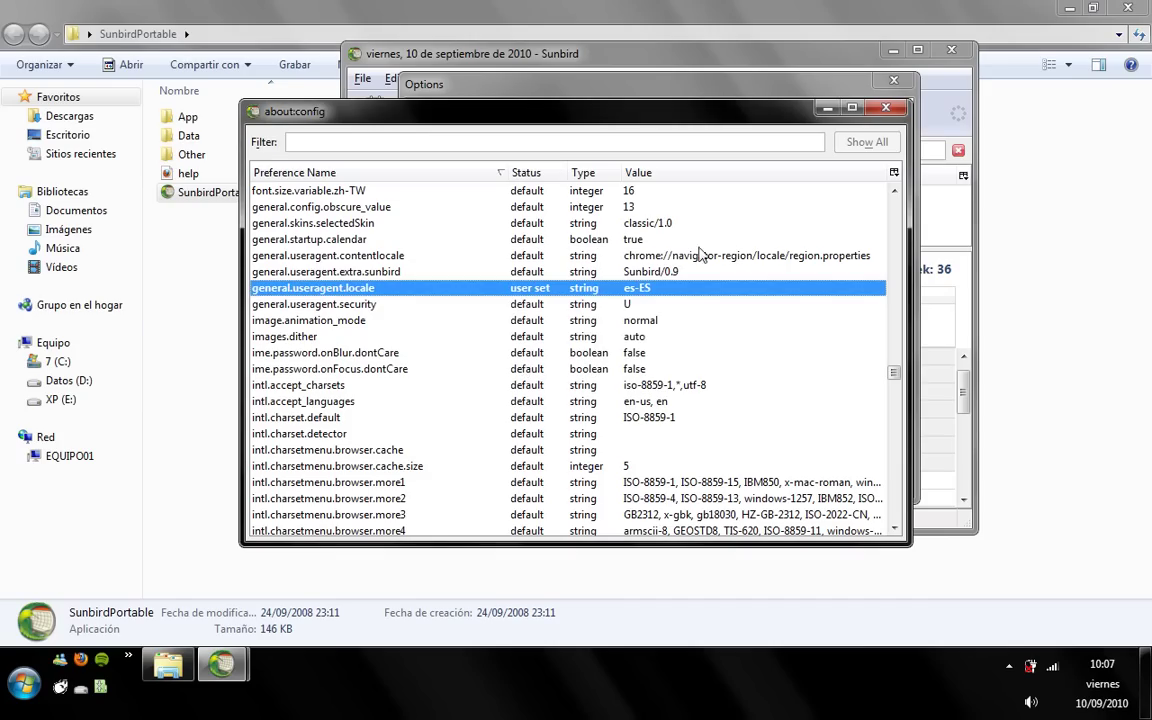
Step: Close the Options dialog and the about:config window
{"action": "left_click", "coordinate": [895, 90]}
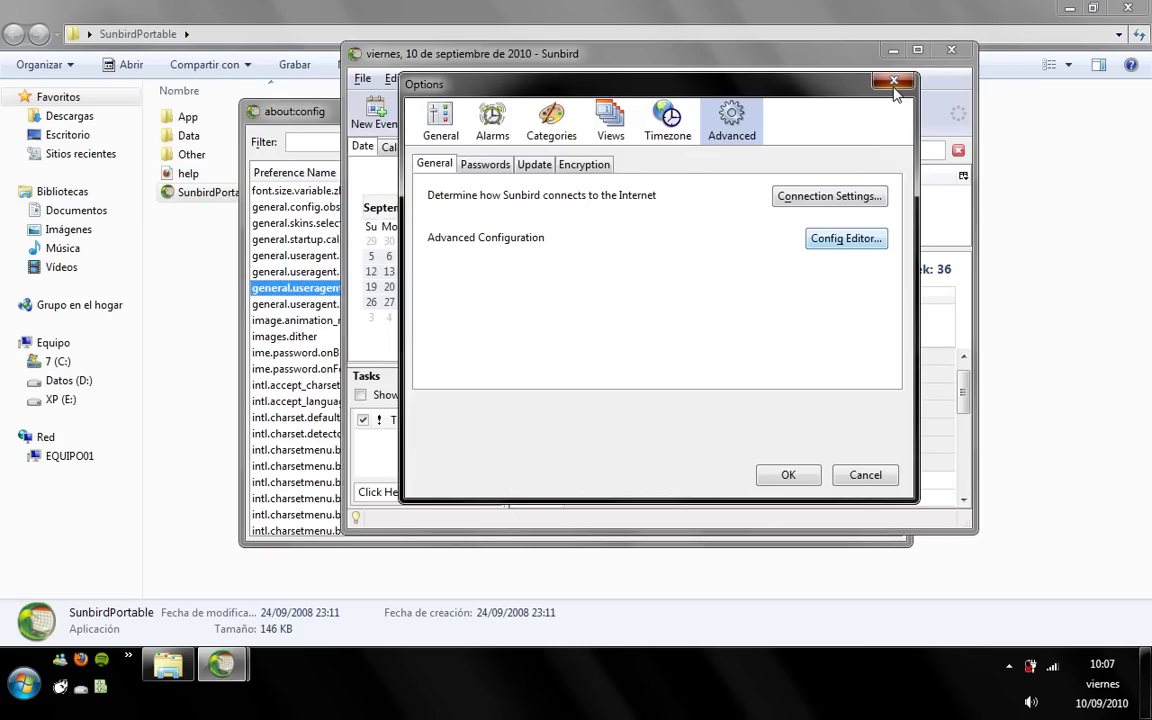
{"action": "left_click", "coordinate": [894, 87]}
{"action": "left_click", "coordinate": [296, 114]}
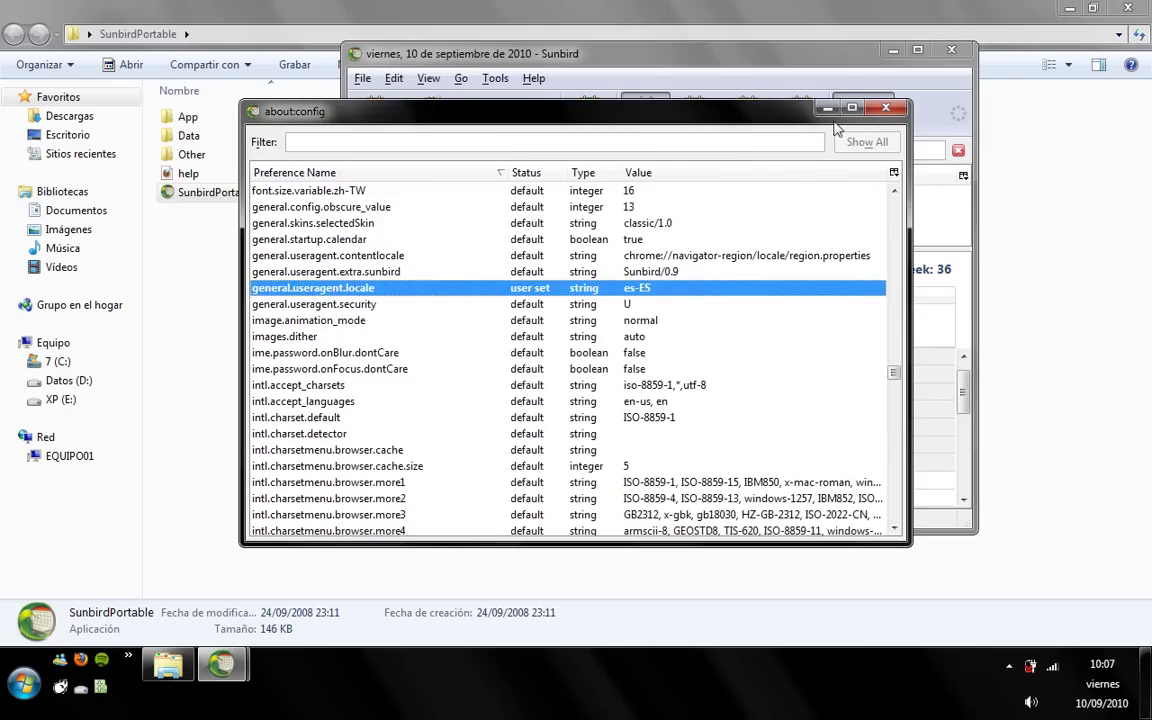
{"action": "left_click", "coordinate": [885, 108]}
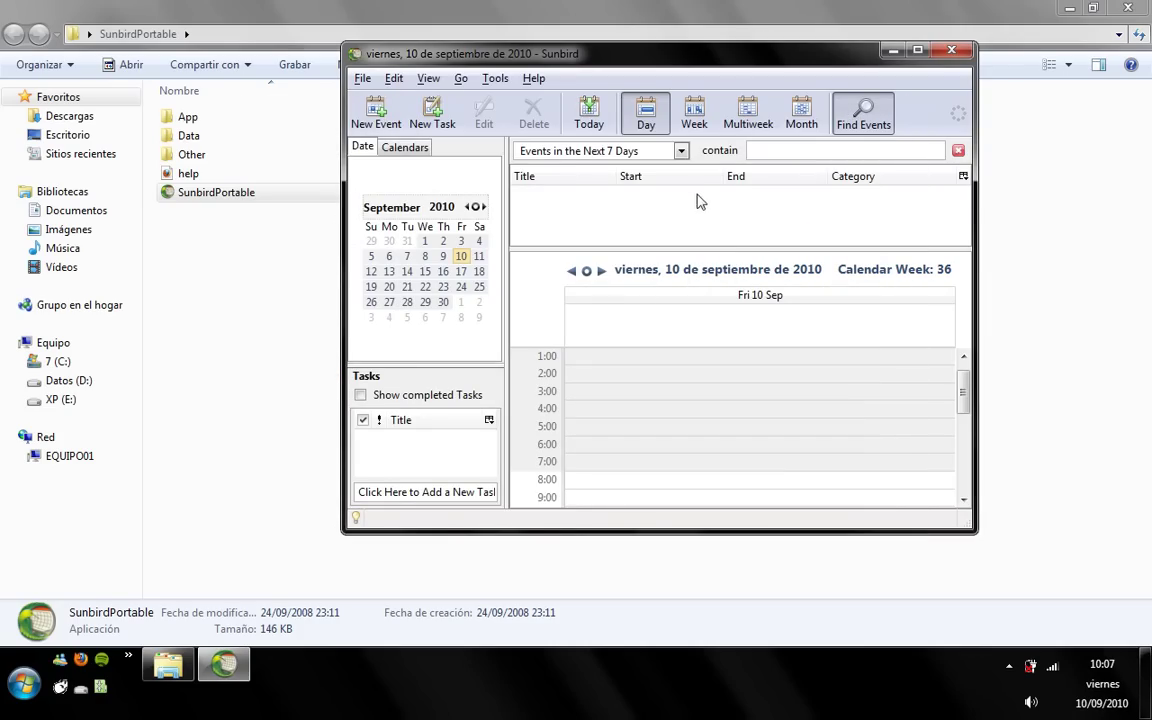
Step: Restart Sunbird by closing it and launching SunbirdPortable again, and maximize its window
{"action": "left_click", "coordinate": [957, 57]}
{"action": "left_click", "coordinate": [321, 342]}
{"action": "double_click", "coordinate": [255, 196]}
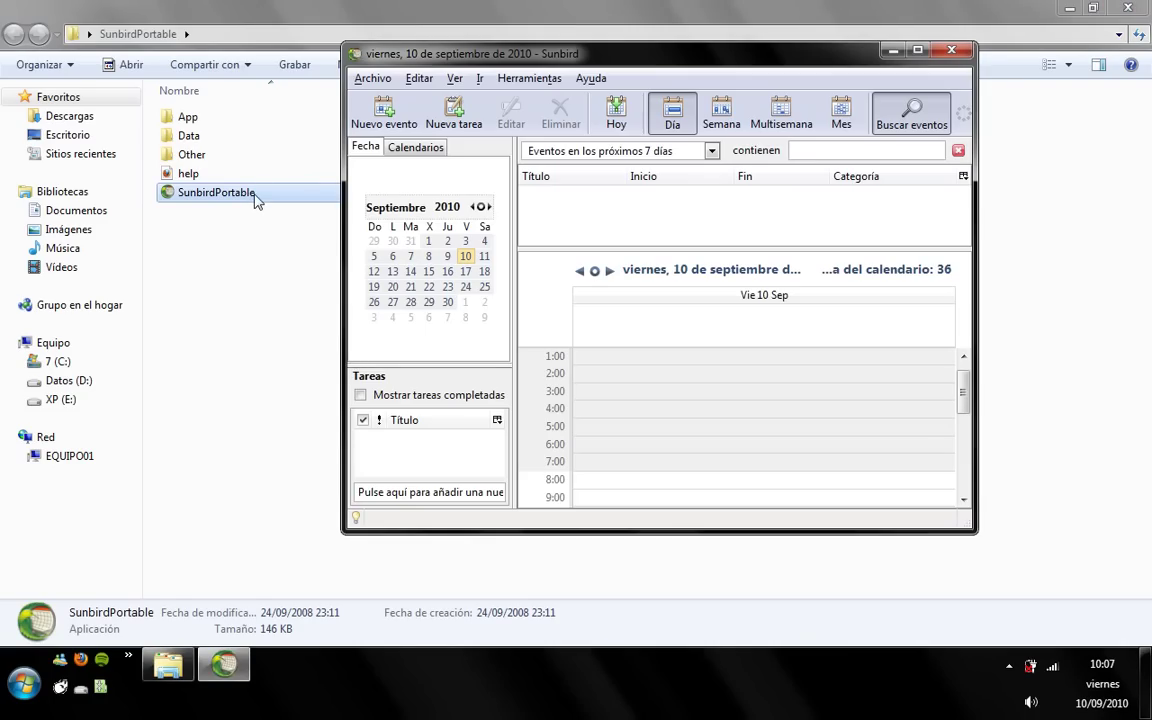
{"action": "left_click", "coordinate": [917, 49]}
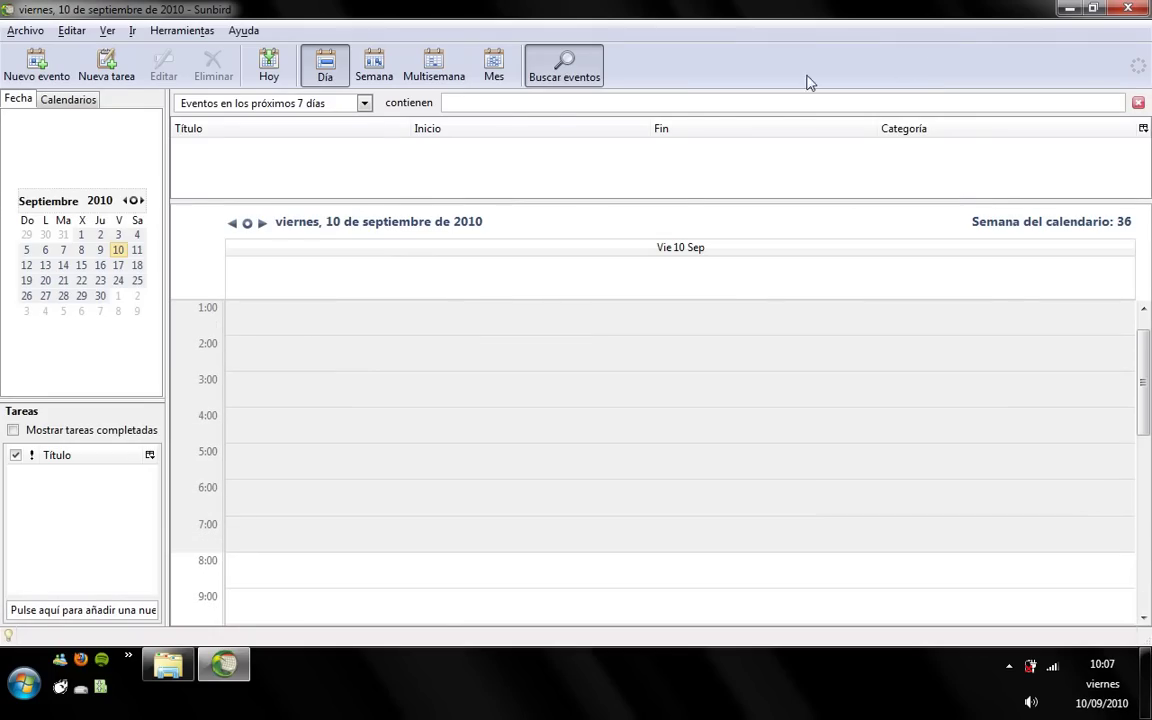
Step: Switch the calendar to the monthly view and select Wednesday 15 September 2010
{"action": "left_click", "coordinate": [110, 31]}
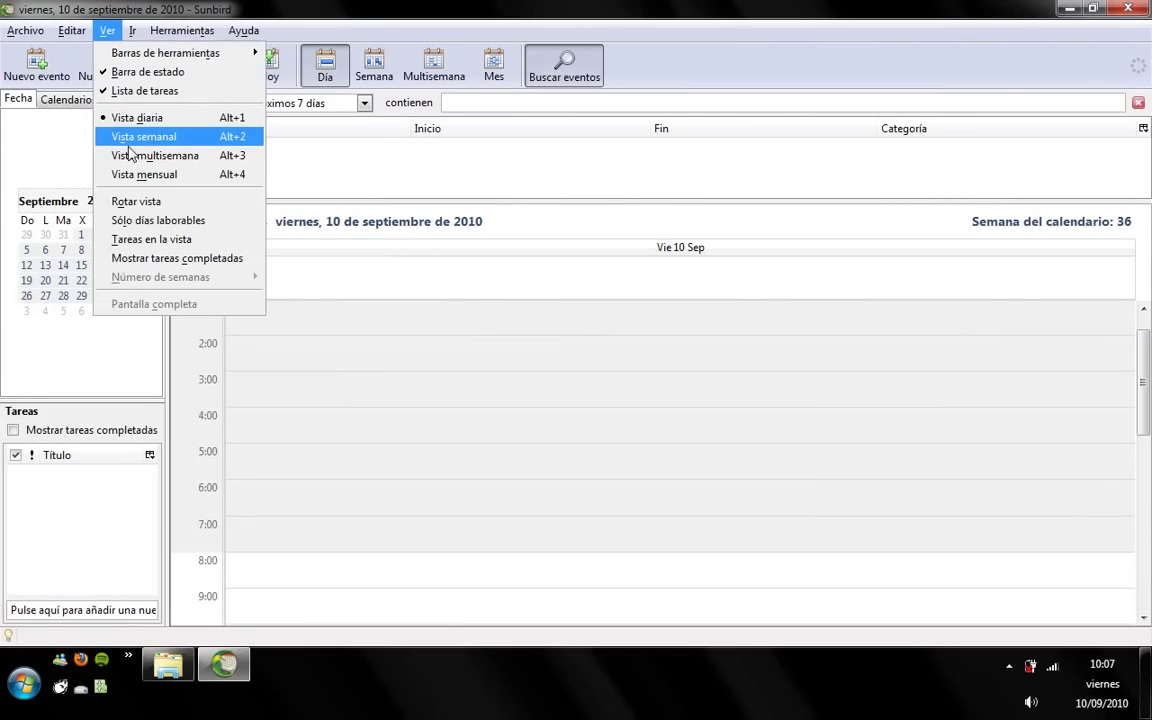
{"action": "left_click", "coordinate": [193, 180]}
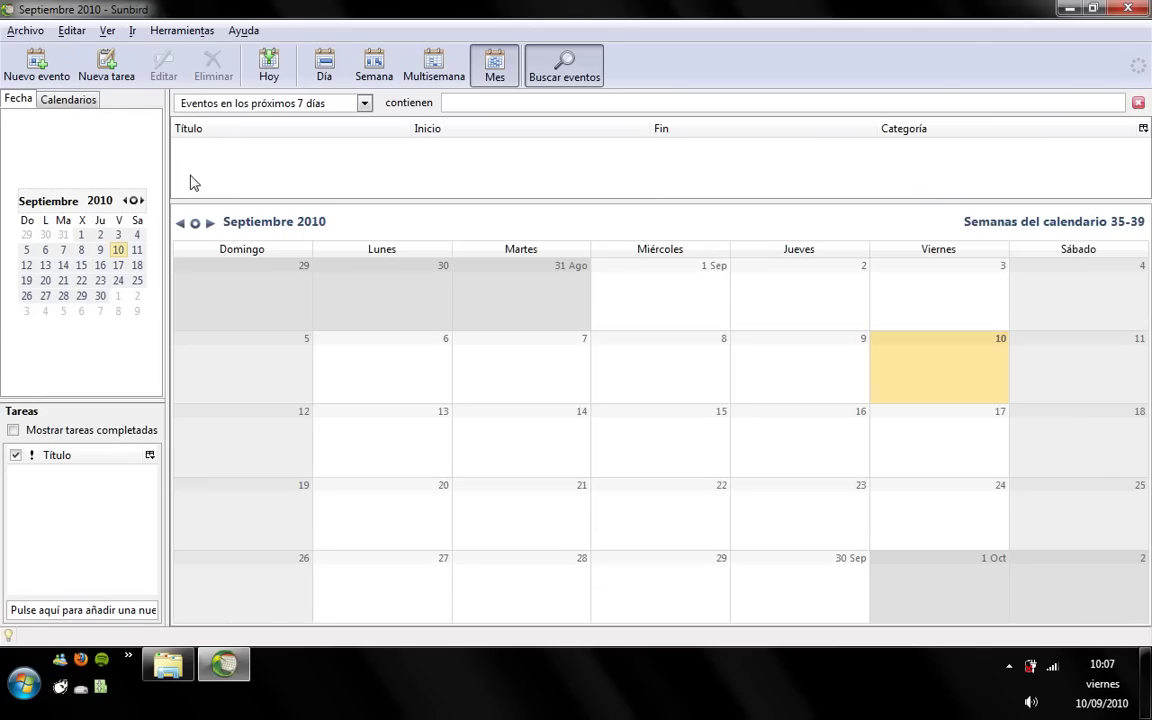
{"action": "left_click", "coordinate": [671, 367]}
{"action": "left_click", "coordinate": [797, 360]}
{"action": "left_click", "coordinate": [964, 352]}
{"action": "left_click", "coordinate": [815, 375]}
{"action": "left_click", "coordinate": [728, 371]}
{"action": "left_click", "coordinate": [787, 437]}
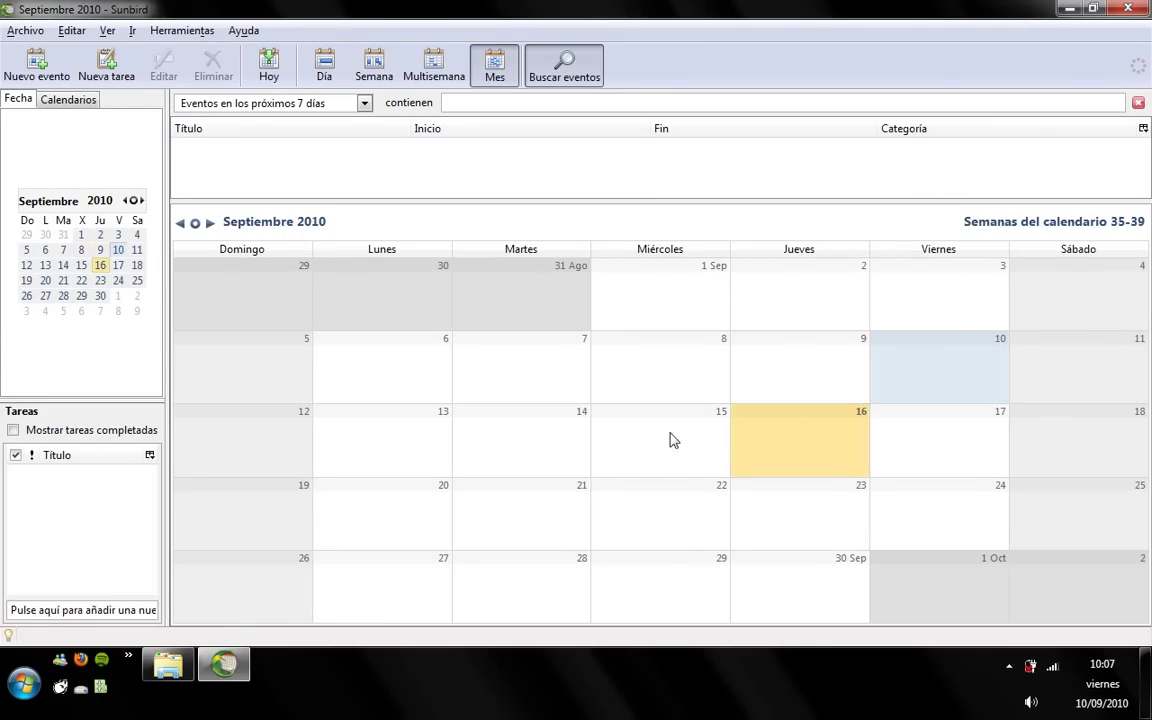
{"action": "left_click", "coordinate": [671, 440]}
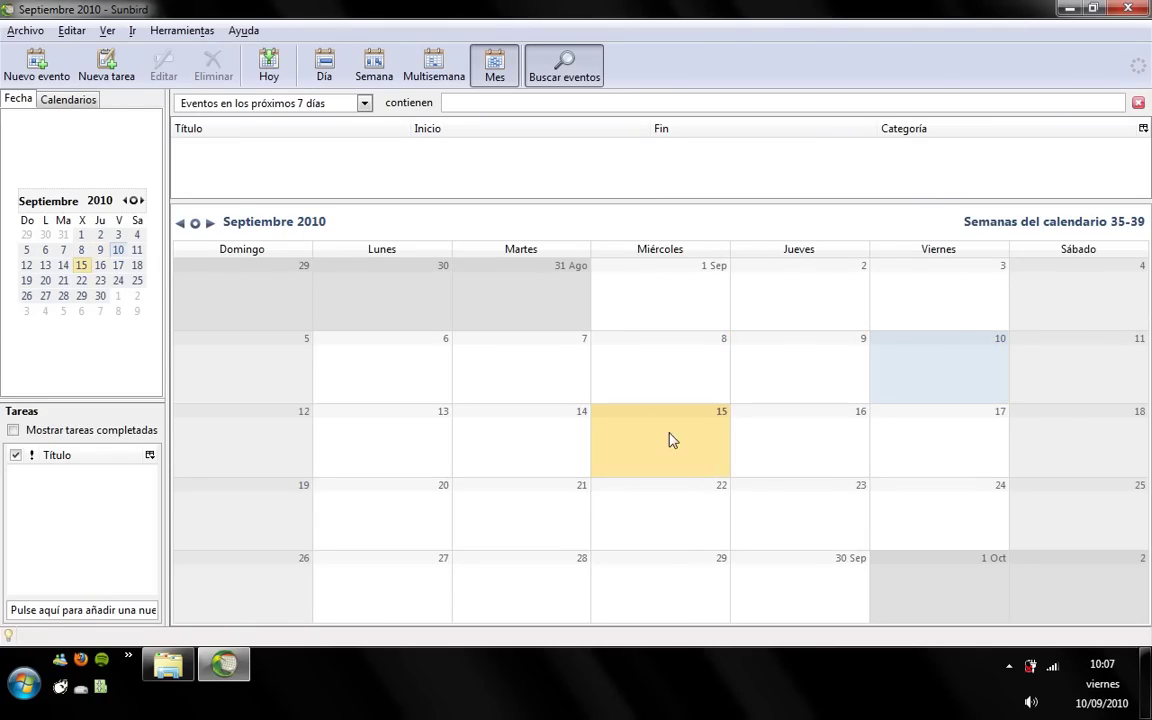
Step: Start a new event on the selected day titled Clases, with the place Instituto and the category Competition
{"action": "left_click", "coordinate": [55, 67]}
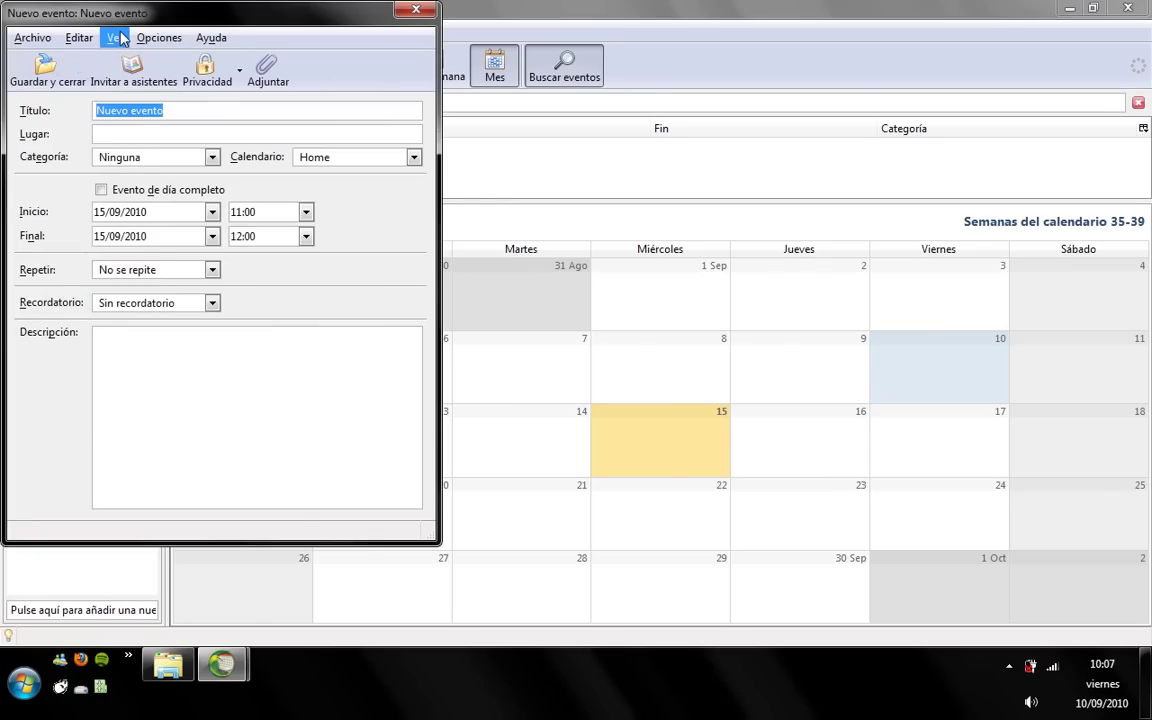
{"action": "left_click_drag", "start_coordinate": [132, 17], "coordinate": [182, 50]}
{"action": "type", "text": "I"}
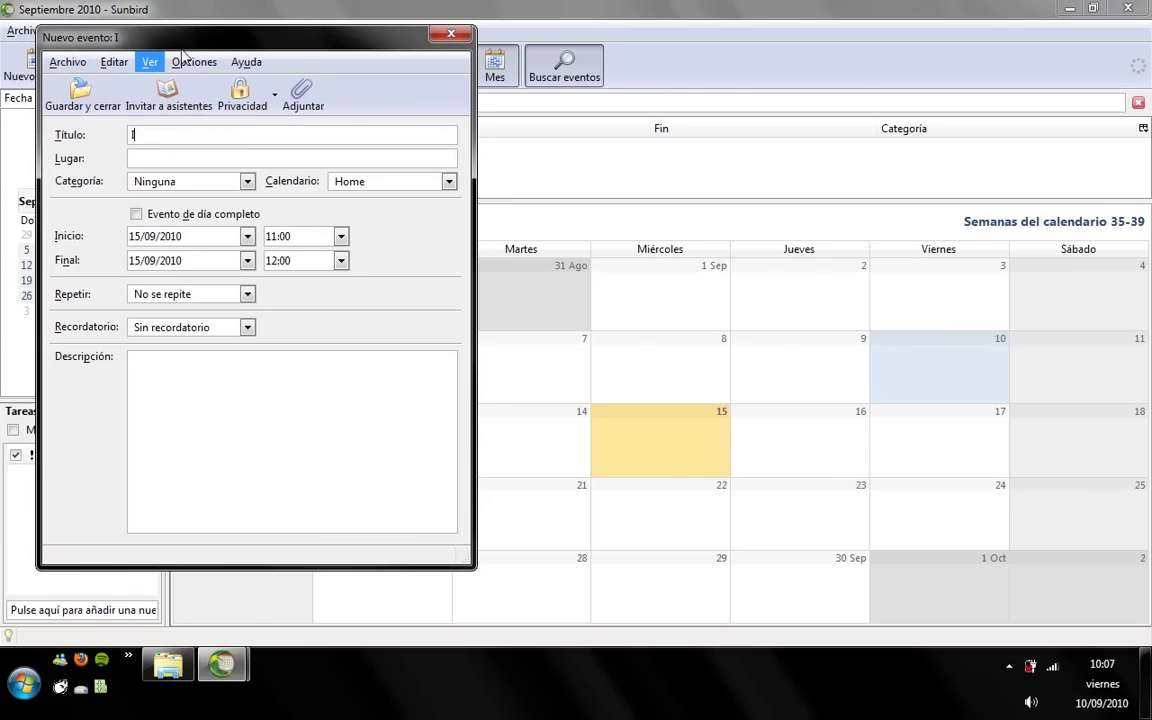
{"action": "type", "text": "Clases"}
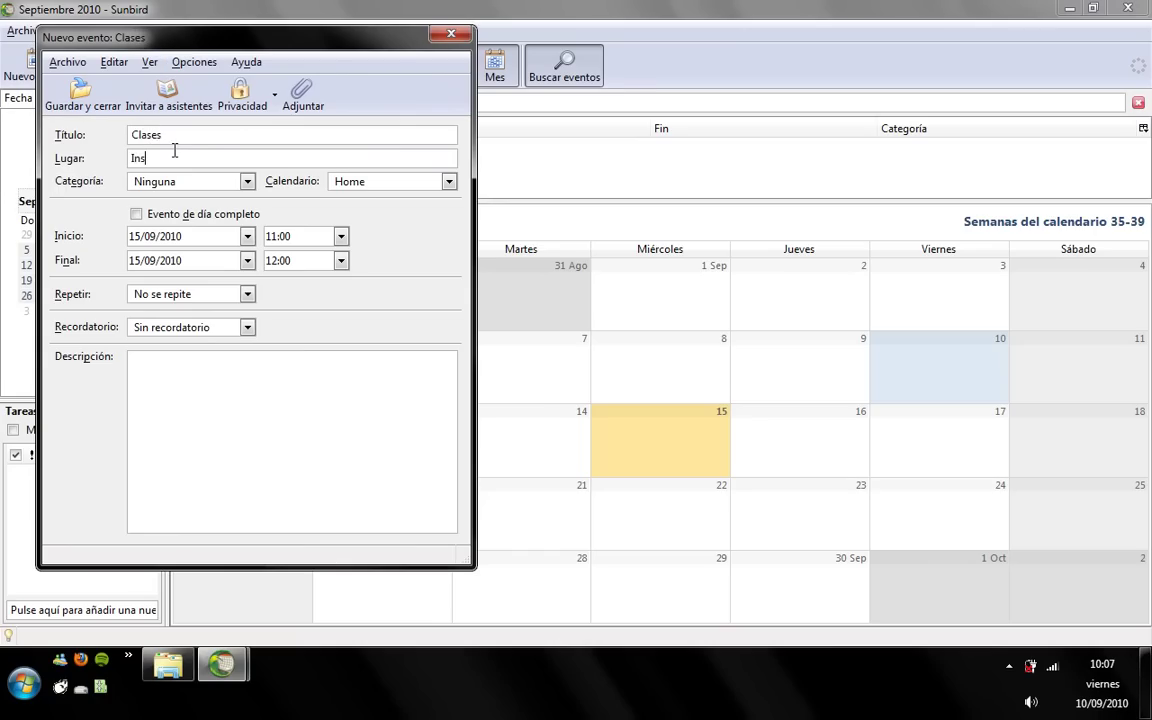
{"action": "left_click", "coordinate": [247, 181]}
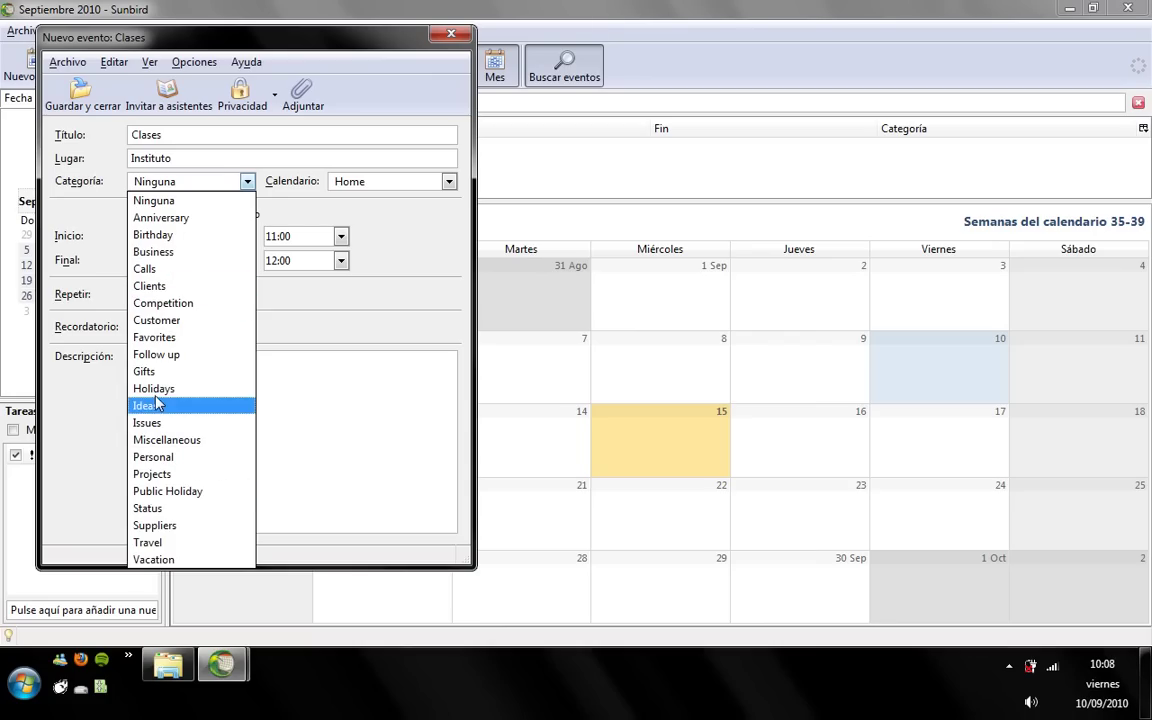
{"action": "left_click", "coordinate": [164, 306]}
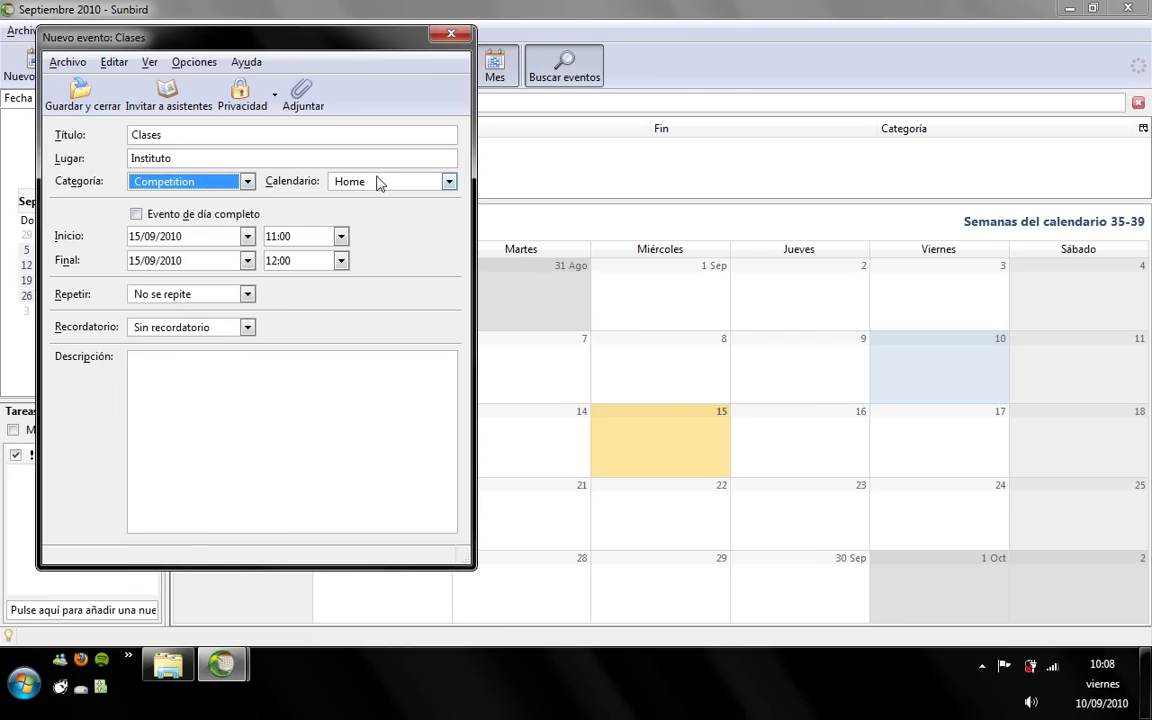
Step: Set the Clases event on 15/09/2010 to start at 8:15 and end at 15:15
{"action": "left_click", "coordinate": [247, 237]}
{"action": "left_click", "coordinate": [247, 238]}
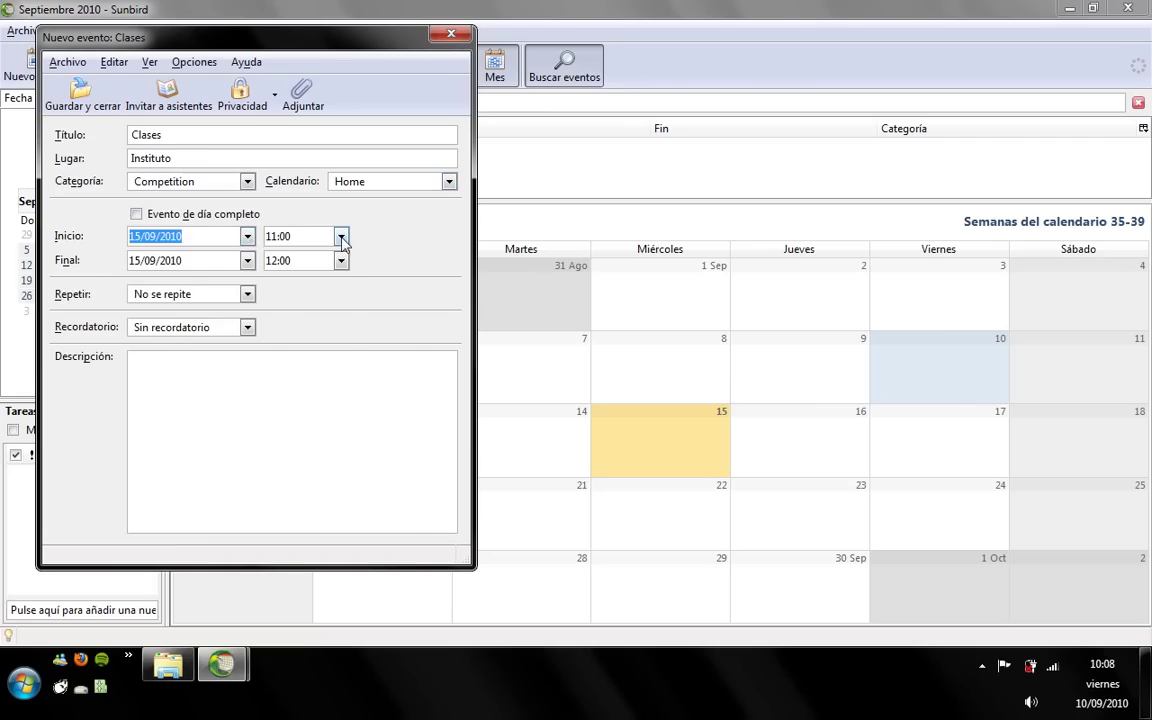
{"action": "left_click", "coordinate": [341, 236]}
{"action": "left_click", "coordinate": [272, 256]}
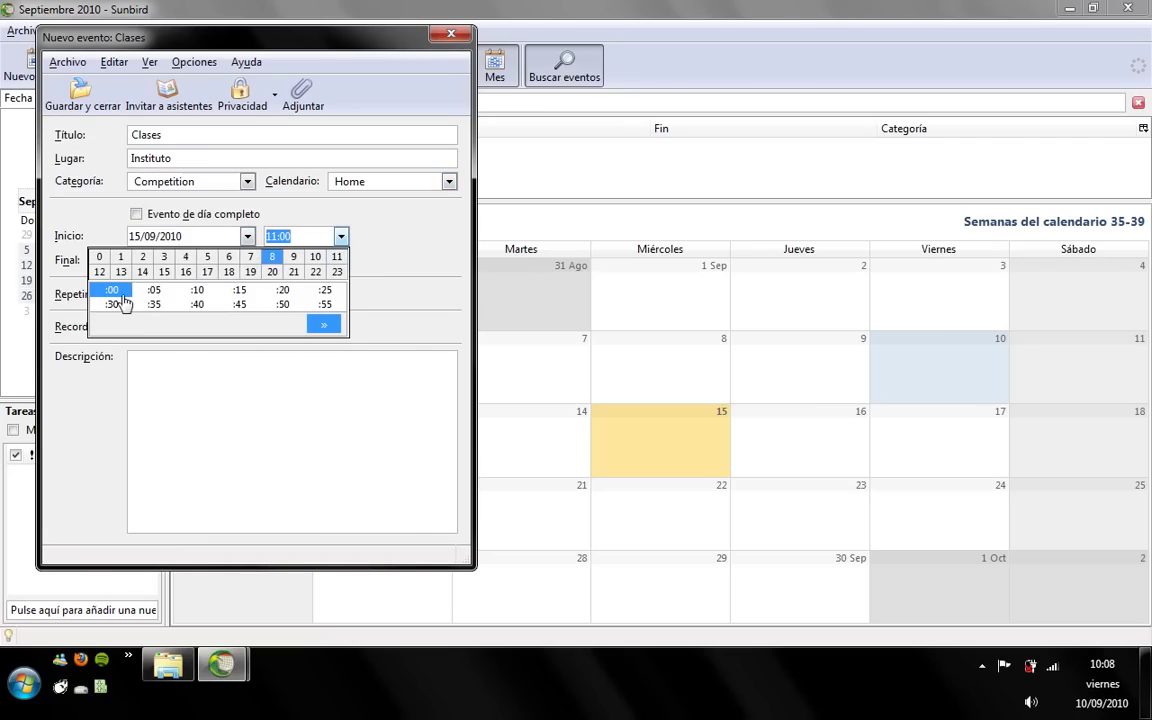
{"action": "left_click", "coordinate": [239, 289]}
{"action": "left_click", "coordinate": [341, 260]}
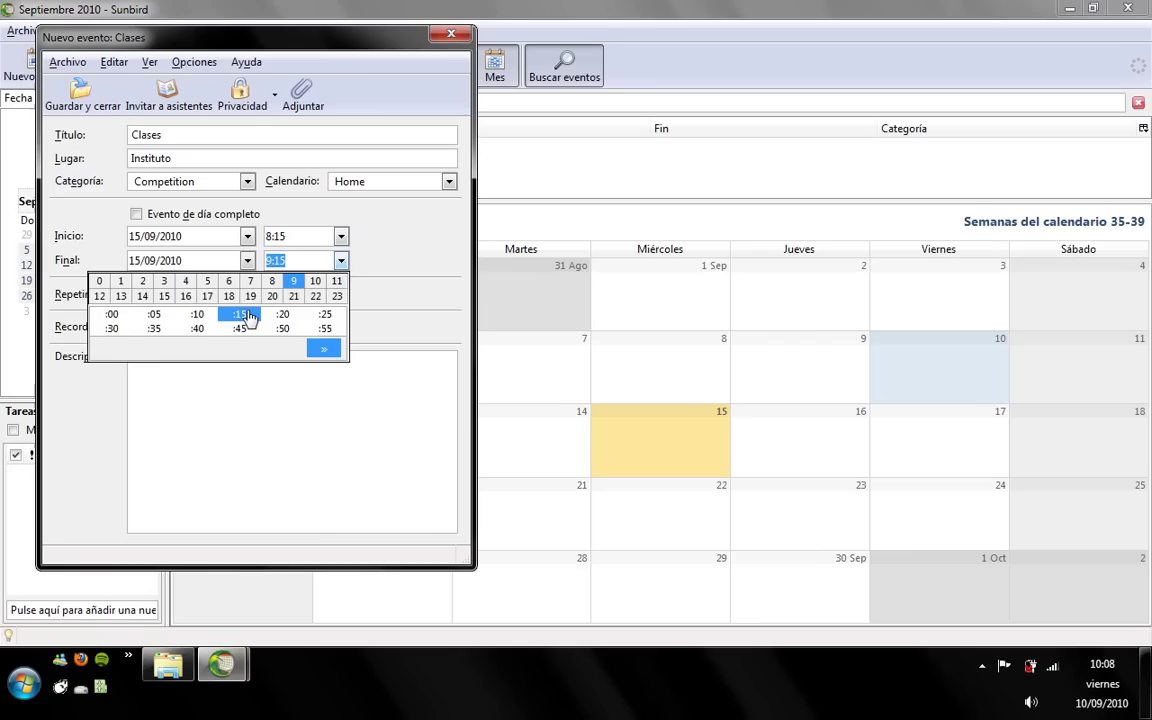
{"action": "left_click", "coordinate": [164, 296]}
{"action": "left_click", "coordinate": [230, 318]}
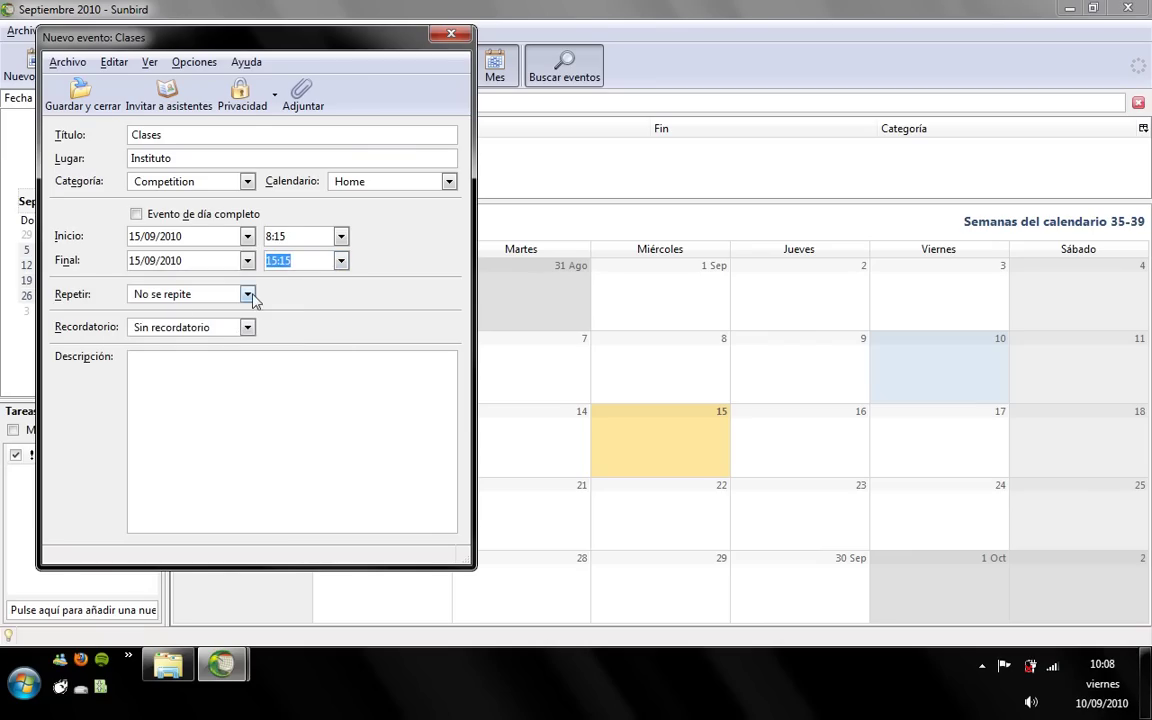
Step: Make the Clases event repeat daily (Diariamente)
{"action": "left_click", "coordinate": [247, 294]}
{"action": "left_click", "coordinate": [229, 332]}
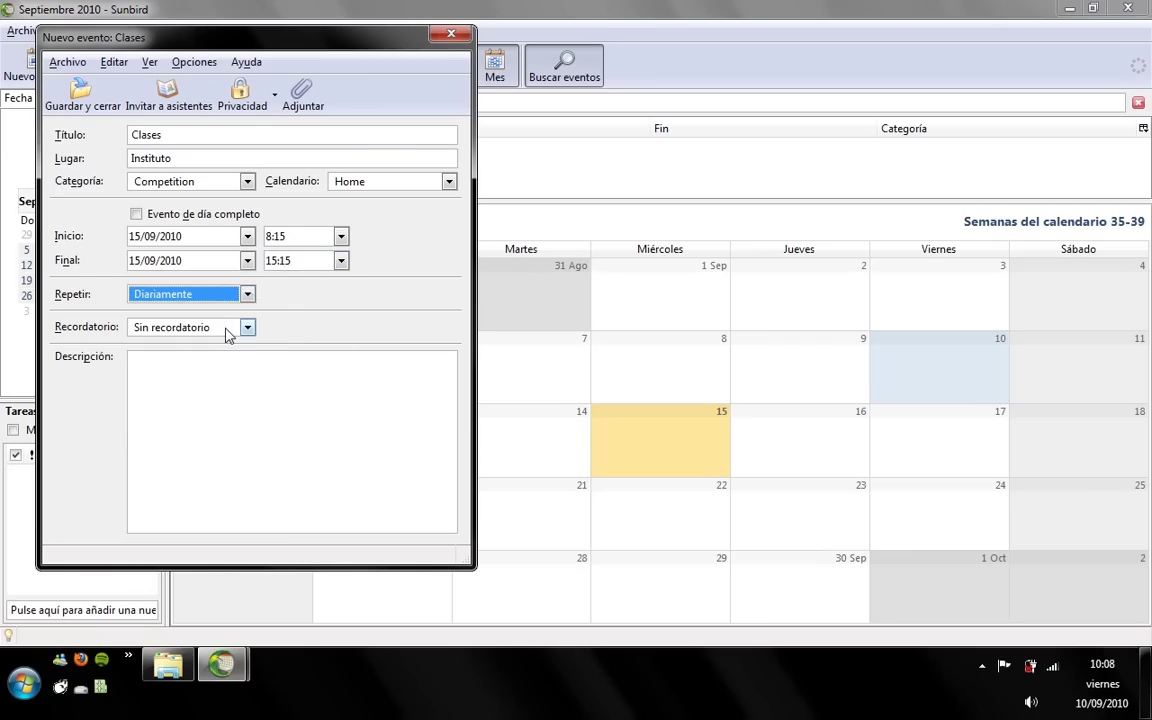
{"action": "left_click", "coordinate": [247, 294]}
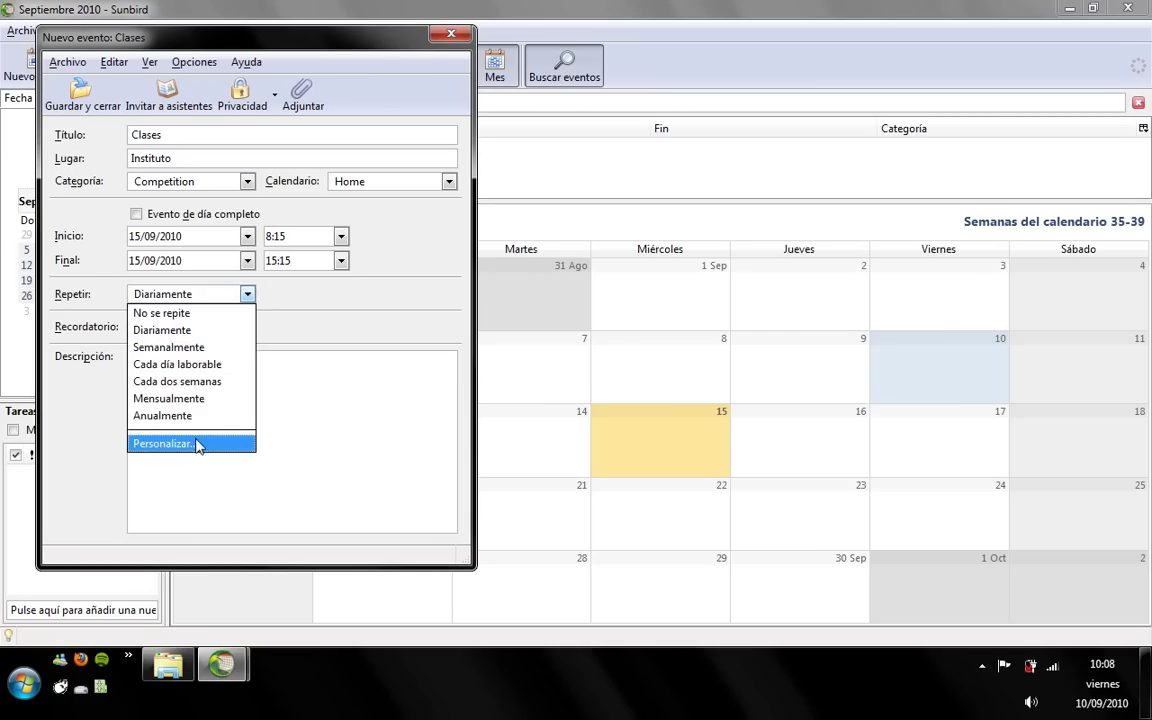
{"action": "left_click", "coordinate": [247, 294]}
Step: Add a reminder 1 hour before and the description "asada" to the Clases event, and save it
{"action": "left_click", "coordinate": [247, 328]}
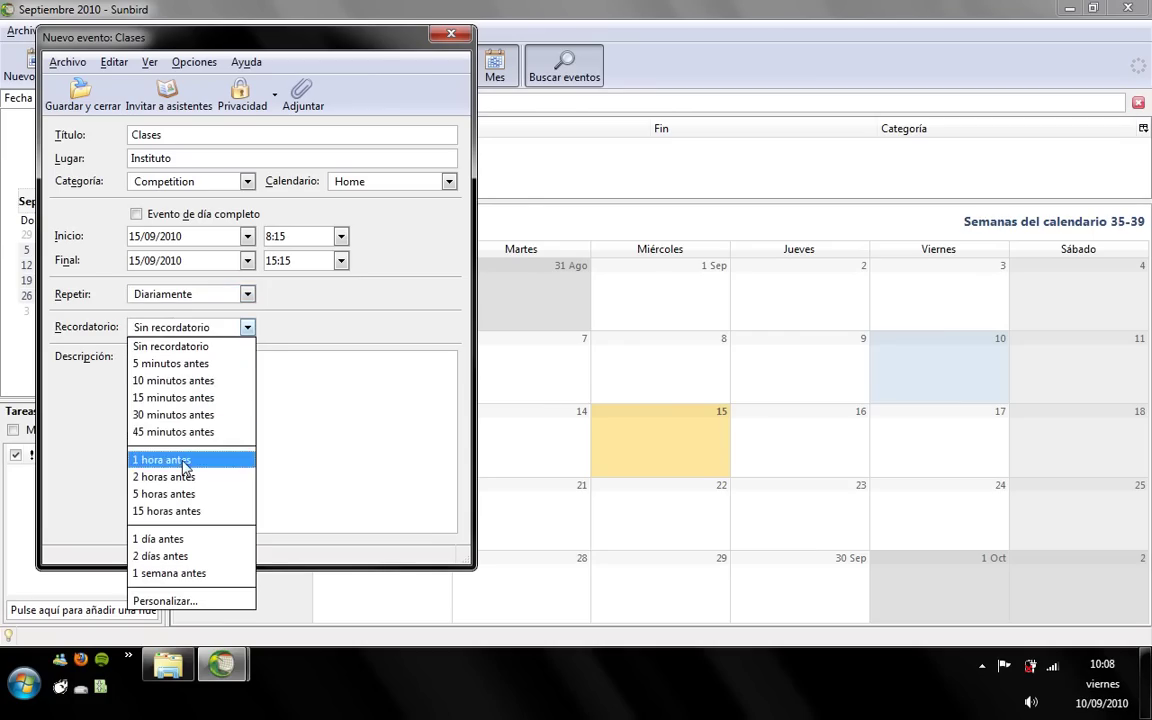
{"action": "left_click", "coordinate": [178, 460]}
{"action": "left_click", "coordinate": [190, 407]}
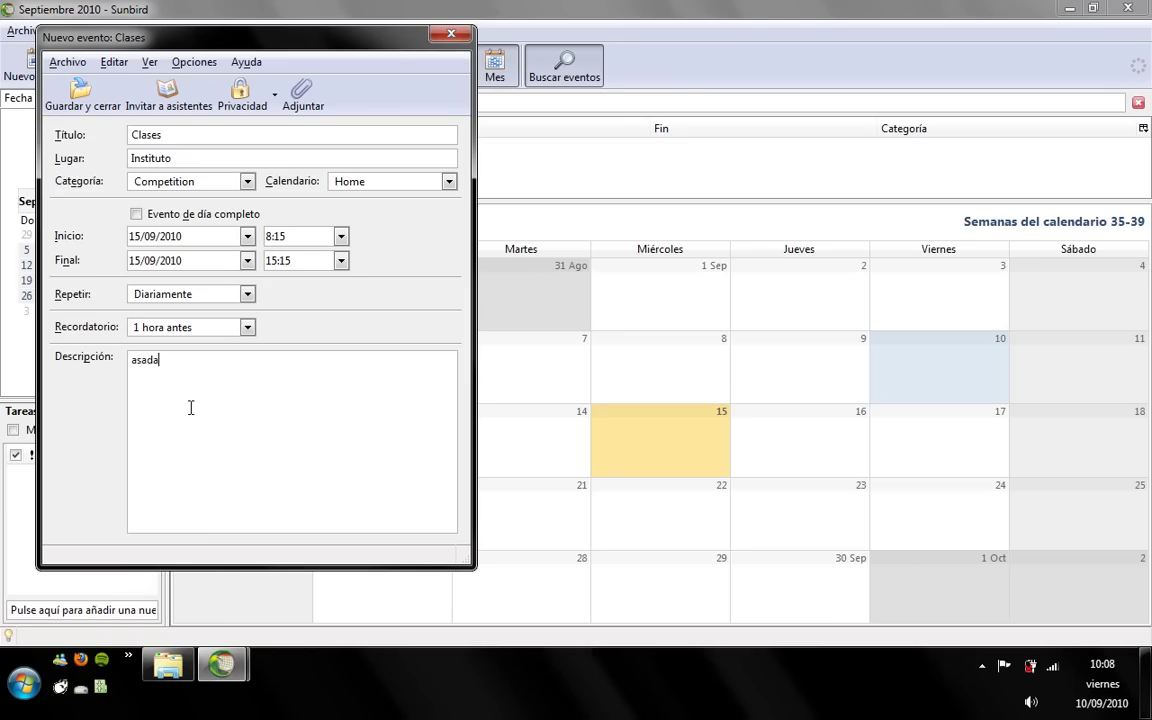
{"action": "left_click", "coordinate": [82, 98]}
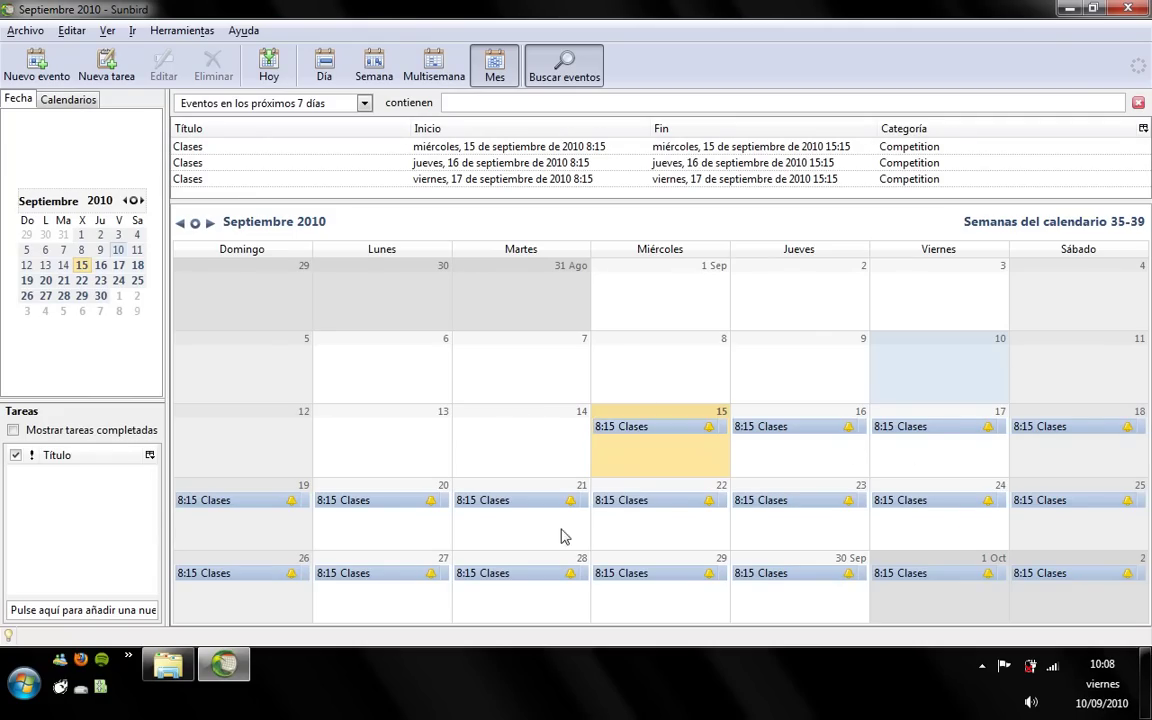
Step: Advance the monthly calendar to February 2011 and select Monday 31 January
{"action": "scroll", "coordinate": [613, 419], "scroll_direction": "down", "scroll_amount": 1}
{"action": "scroll", "coordinate": [609, 418], "scroll_direction": "down", "scroll_amount": 1}
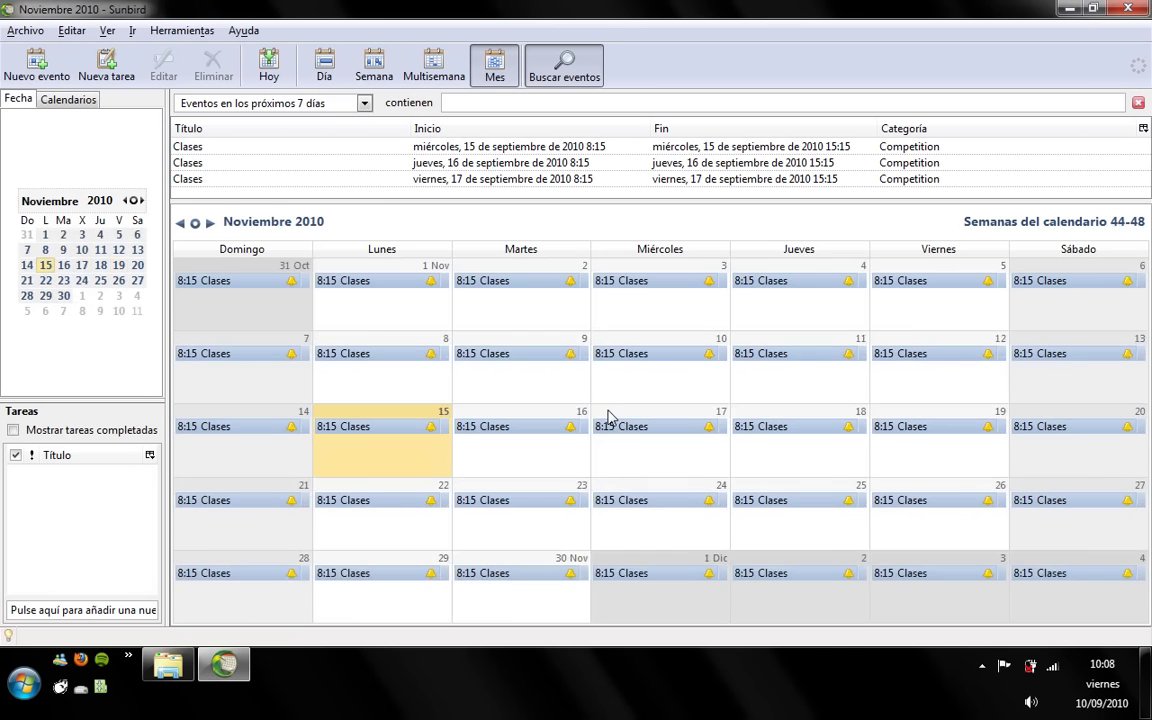
{"action": "scroll", "coordinate": [602, 411], "scroll_direction": "down", "scroll_amount": 1}
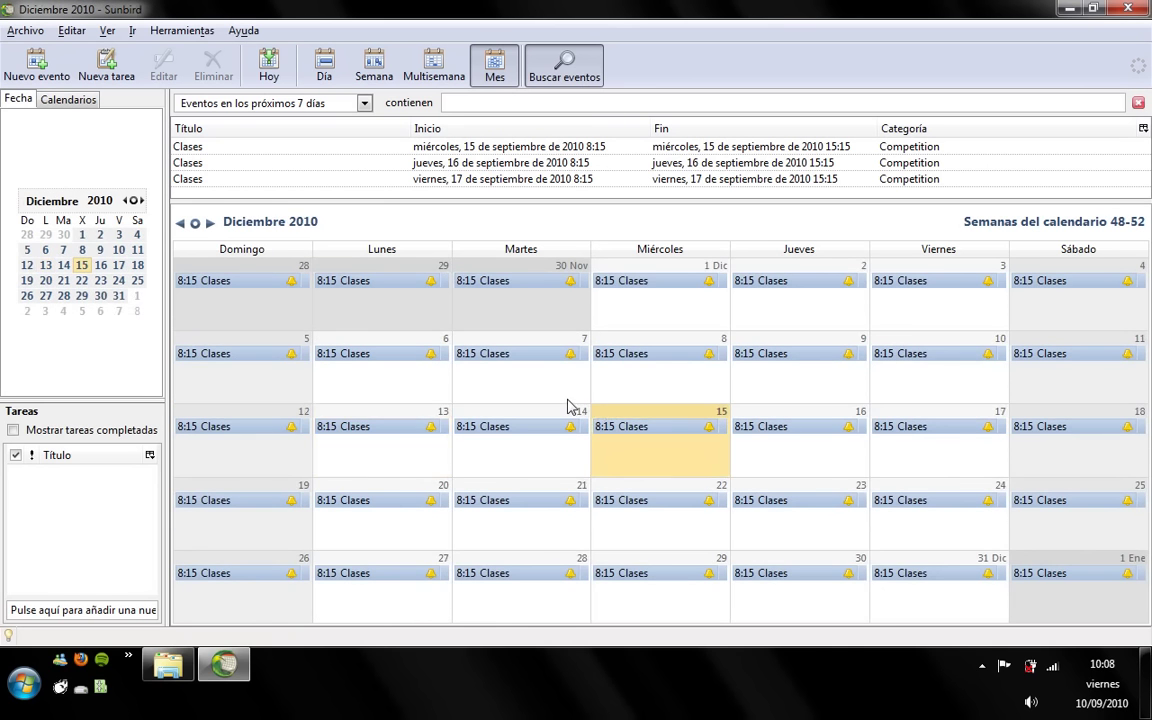
{"action": "scroll", "coordinate": [567, 406], "scroll_direction": "down", "scroll_amount": 1}
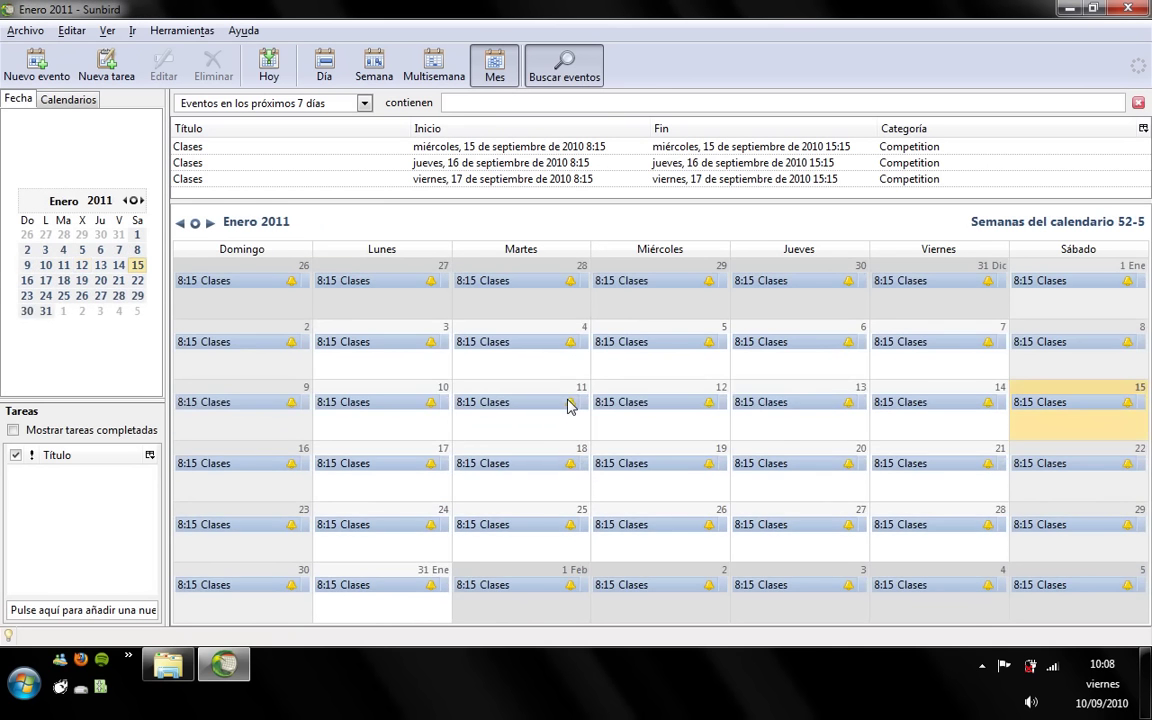
{"action": "scroll", "coordinate": [567, 406], "scroll_direction": "down", "scroll_amount": 1}
{"action": "left_click", "coordinate": [362, 319]}
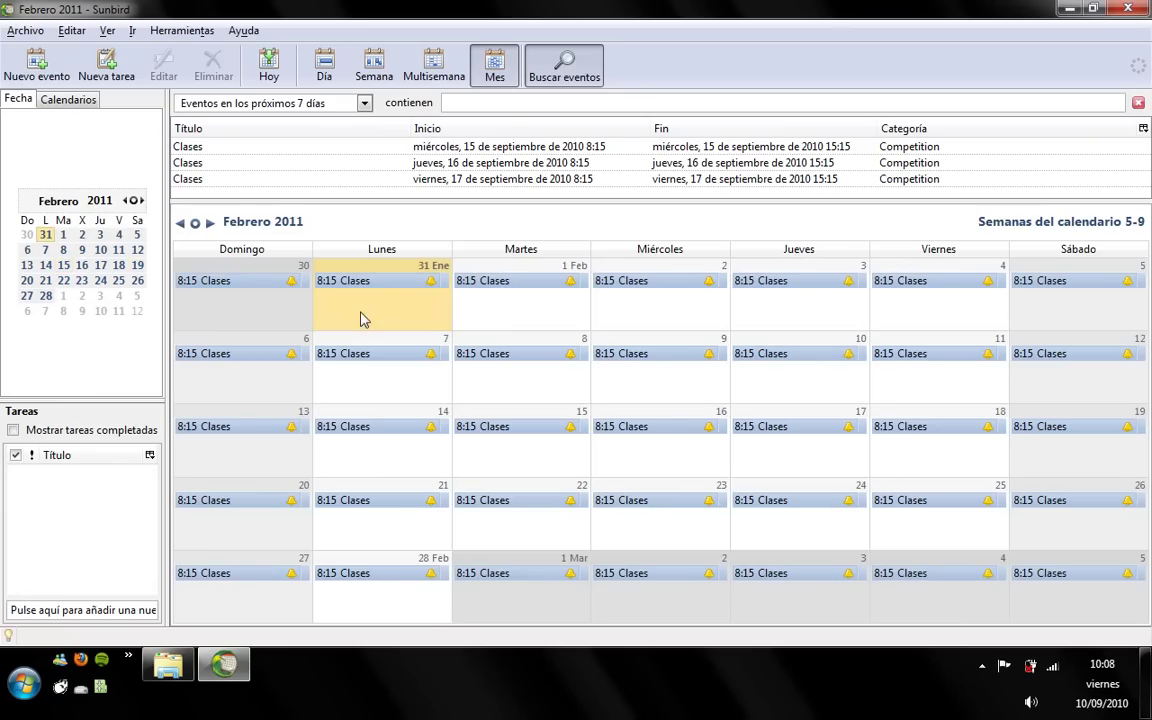
Step: Start a new event on the selected day titled Médico, with the place Centro de Salud and the category Miscellaneous
{"action": "left_click", "coordinate": [36, 58]}
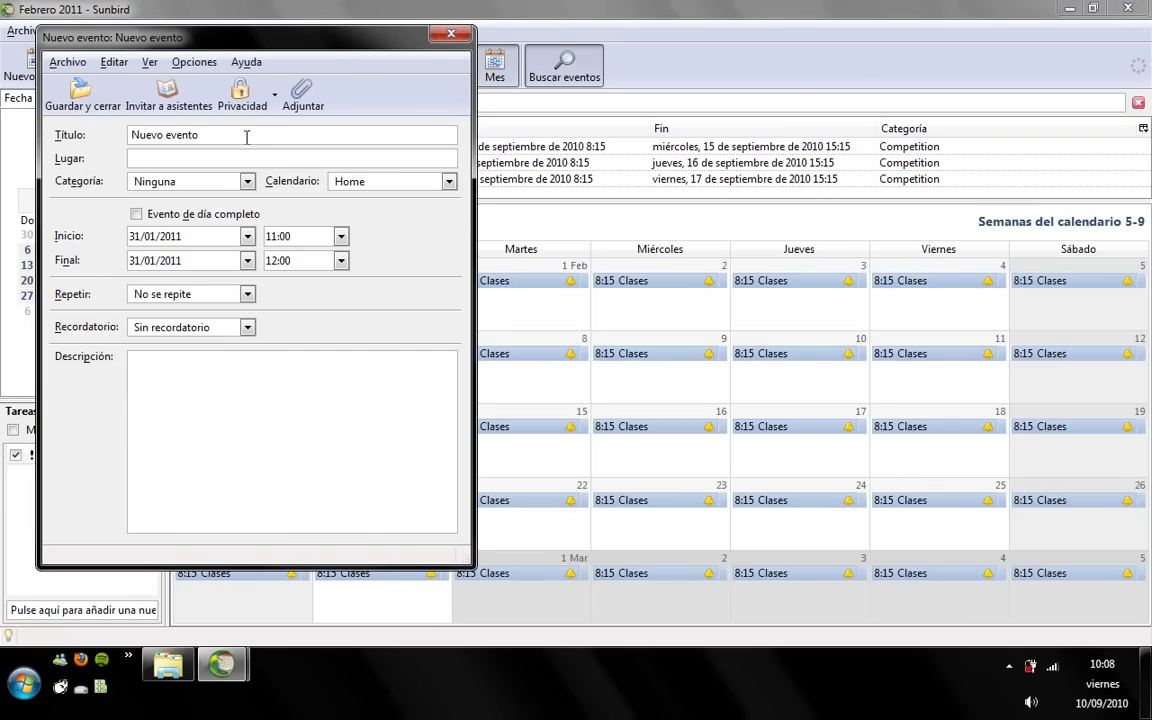
{"action": "type", "text": "Médico"}
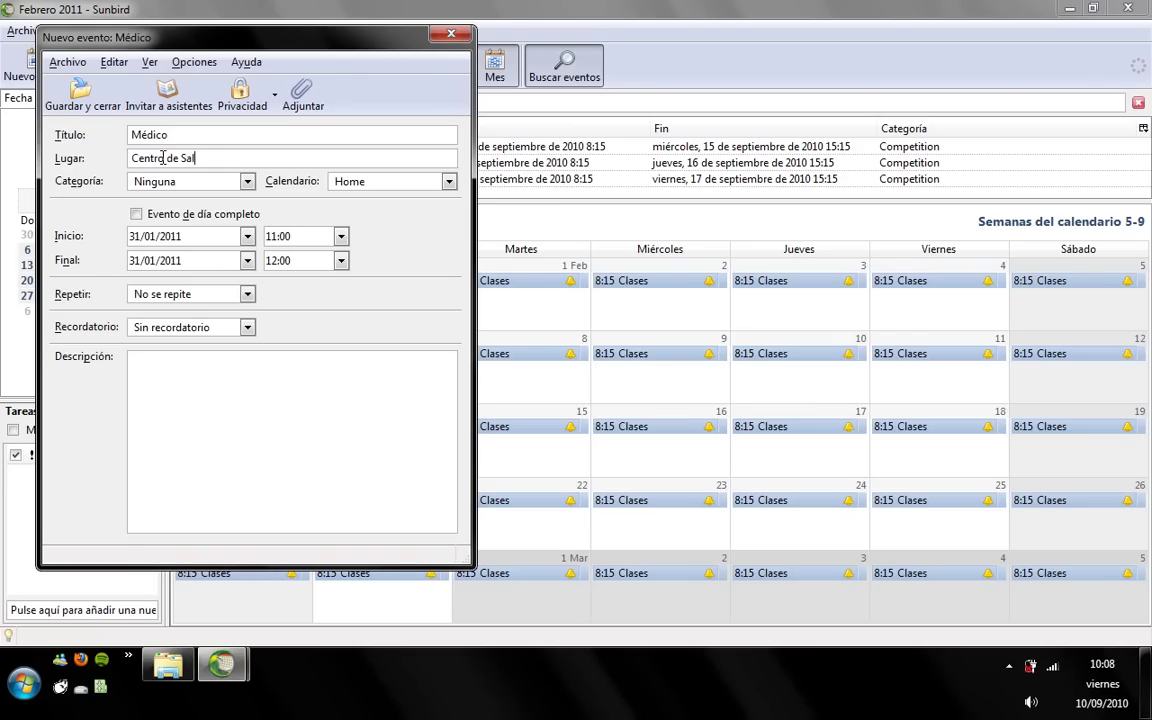
{"action": "left_click", "coordinate": [215, 181]}
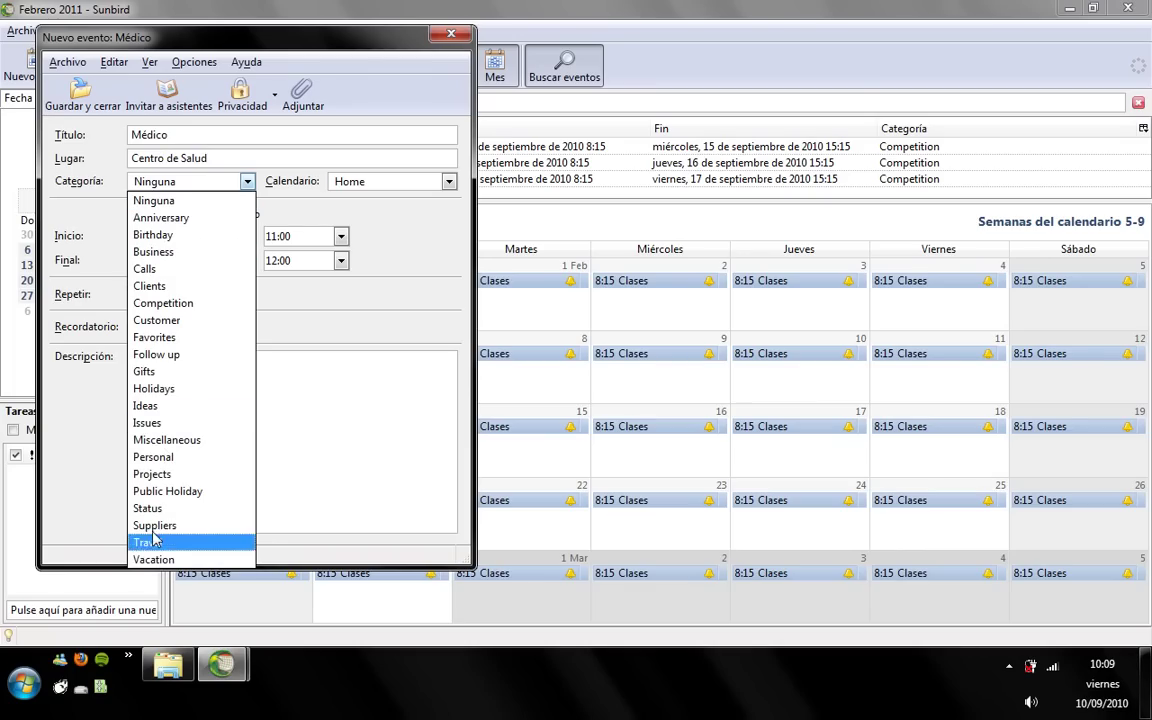
{"action": "left_click", "coordinate": [155, 440]}
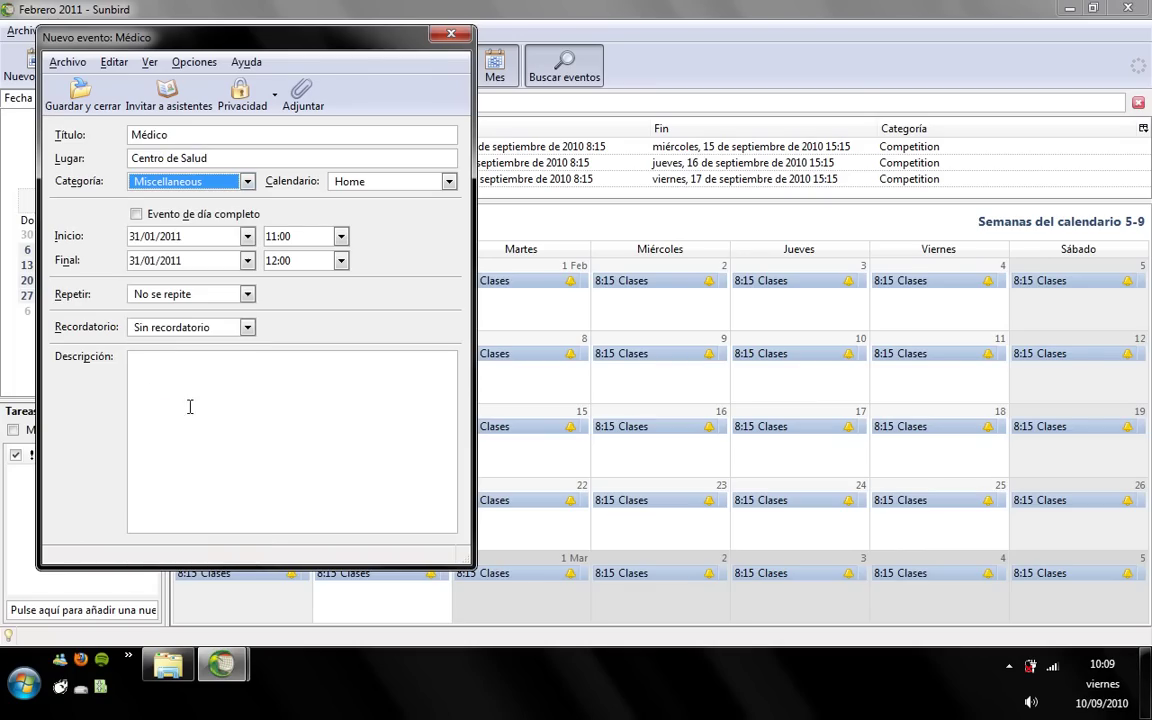
Step: Set the Médico event's reminder to 15 minutes before without repetition, and save the event
{"action": "left_click", "coordinate": [248, 294]}
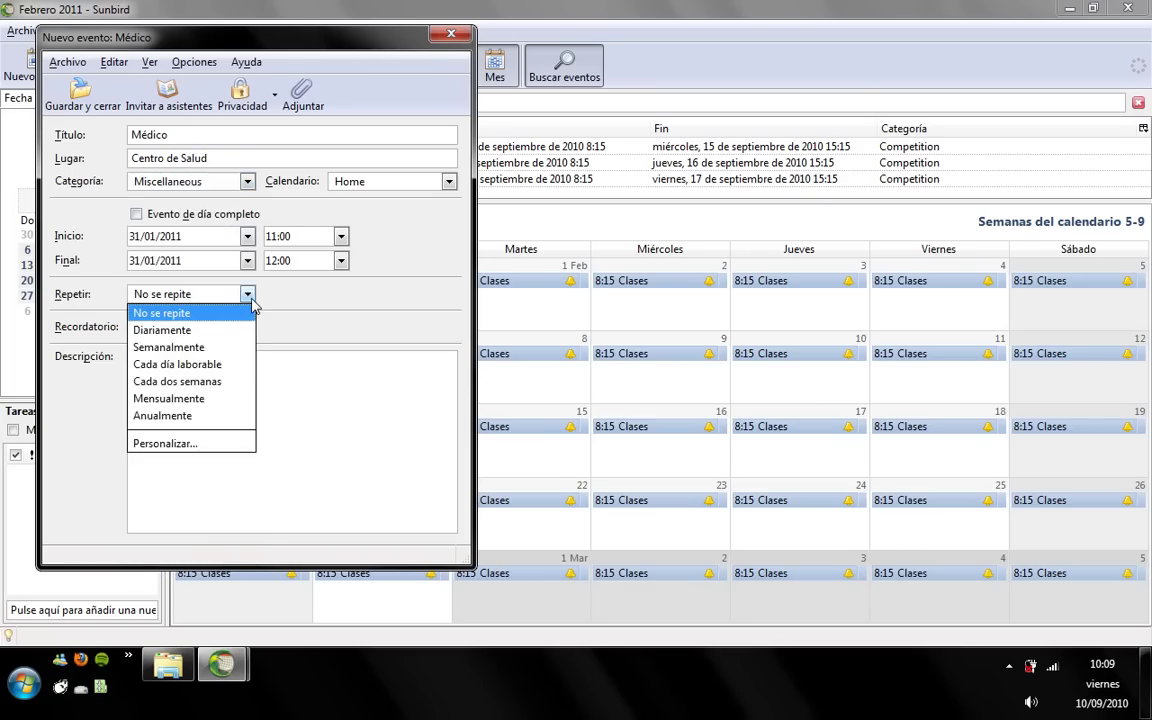
{"action": "left_click", "coordinate": [248, 294]}
{"action": "left_click", "coordinate": [247, 327]}
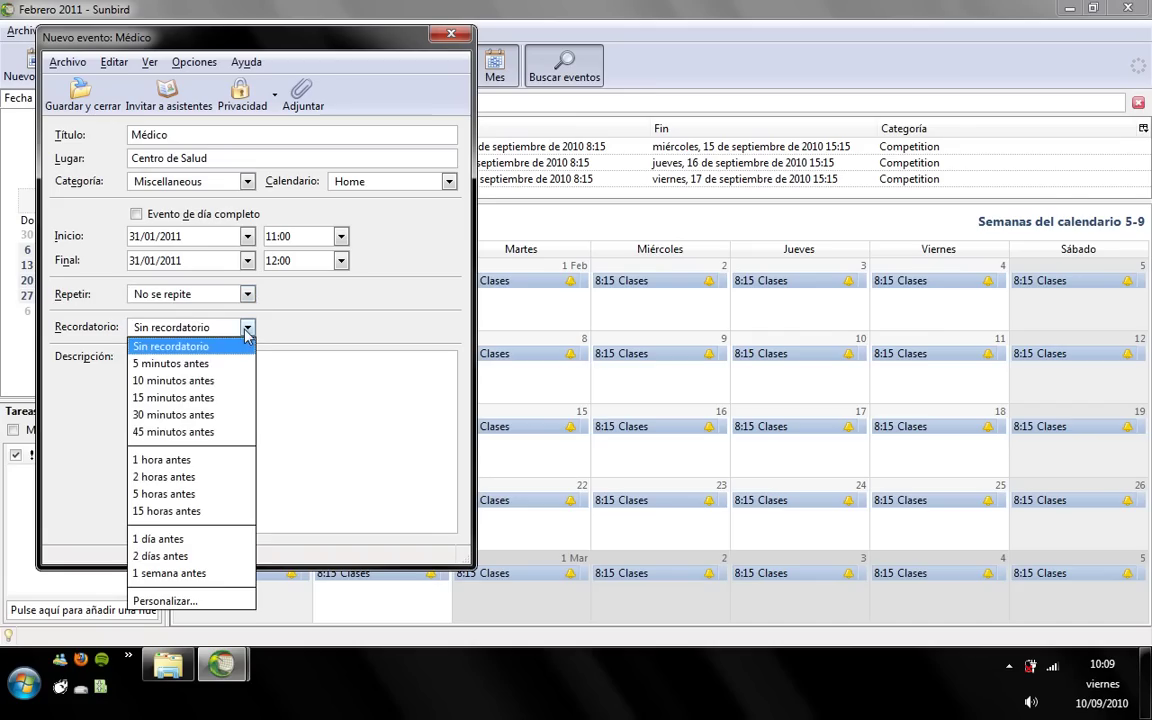
{"action": "left_click", "coordinate": [173, 398]}
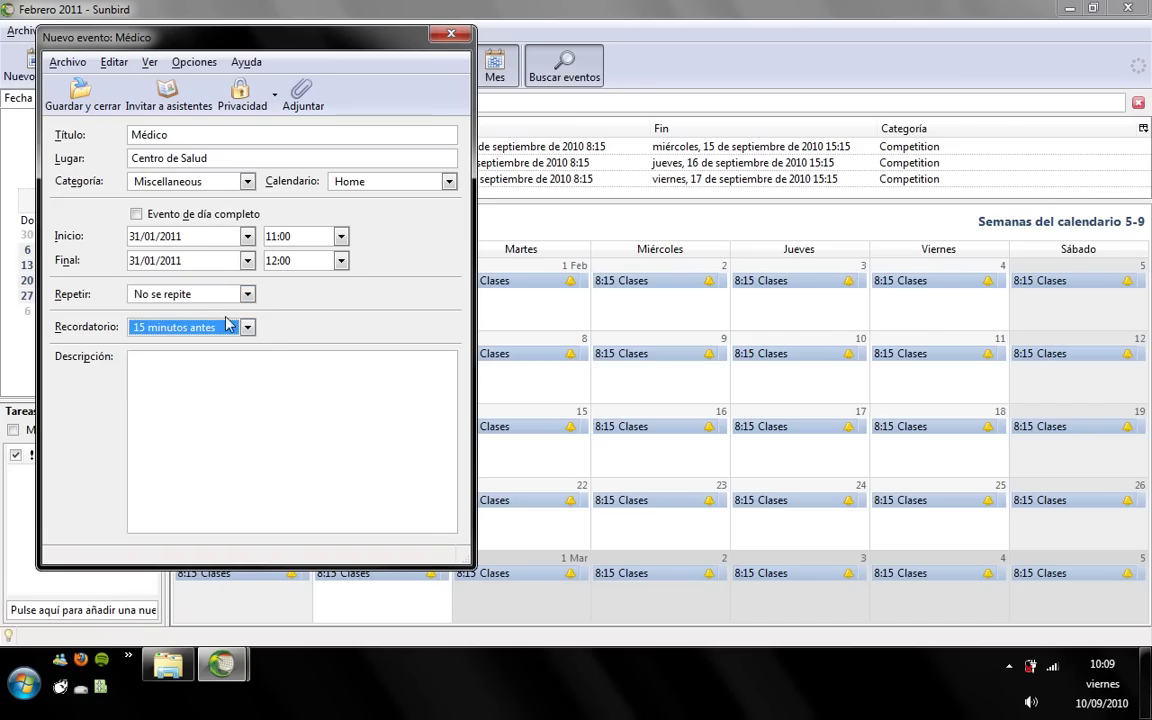
{"action": "left_click", "coordinate": [80, 92]}
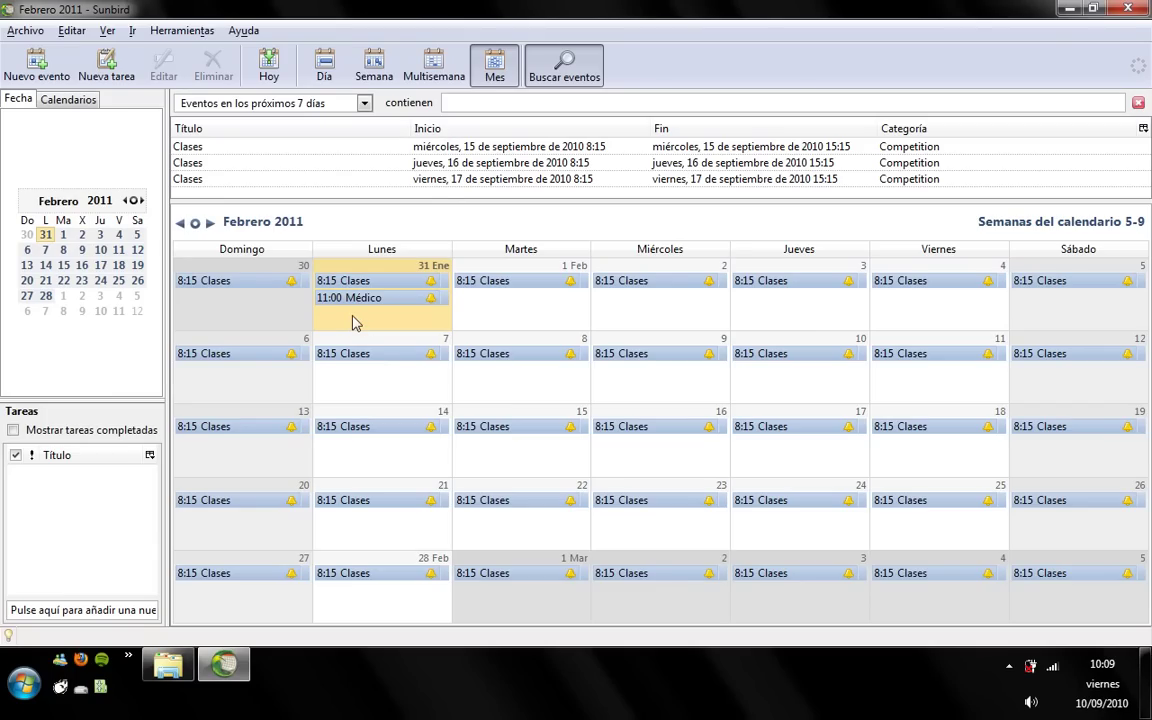
Step: Show the hidden notification icons of the Windows taskbar
{"action": "left_click", "coordinate": [1008, 667]}
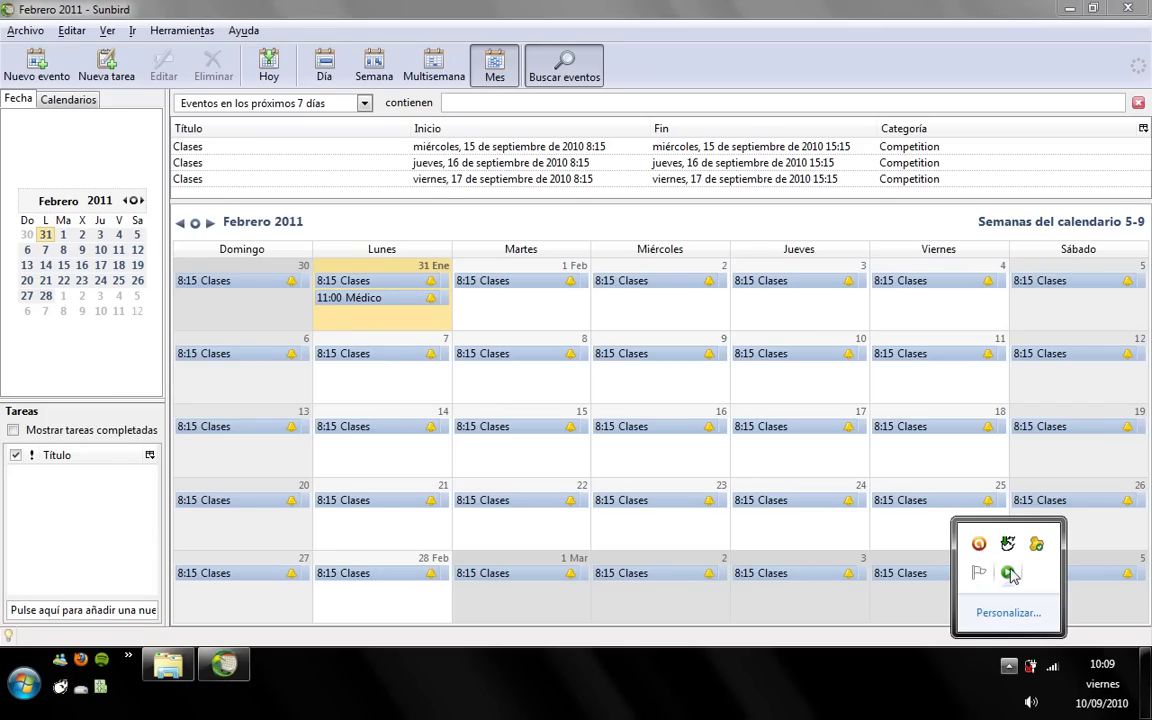